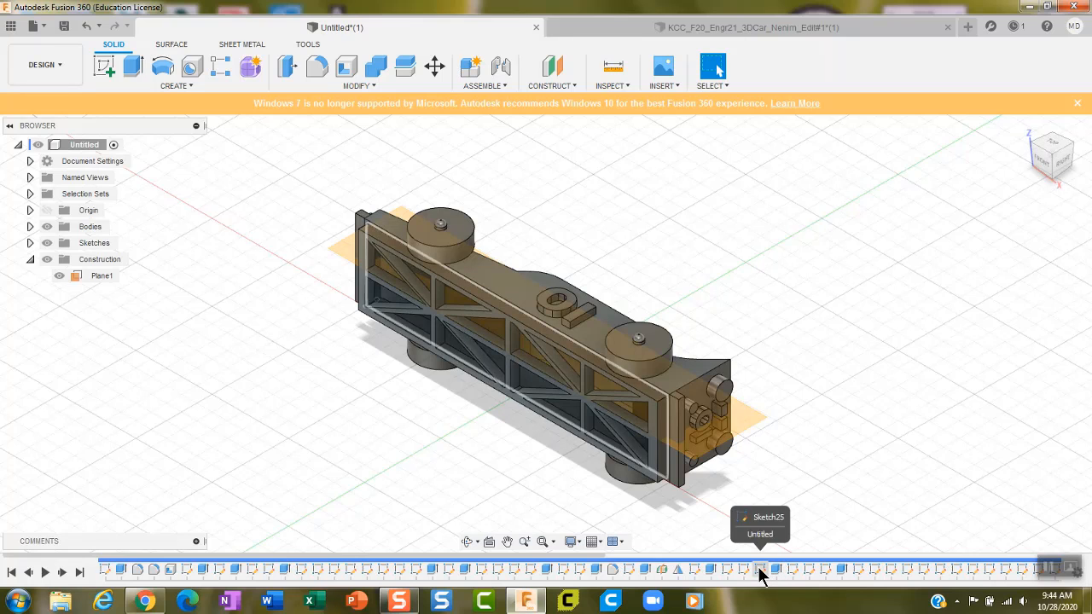
Step: Delete Sketch25 and Extrude11, the features forming the lattice over the car's open underside, from the timeline
{"action": "left_click", "coordinate": [761, 570]}
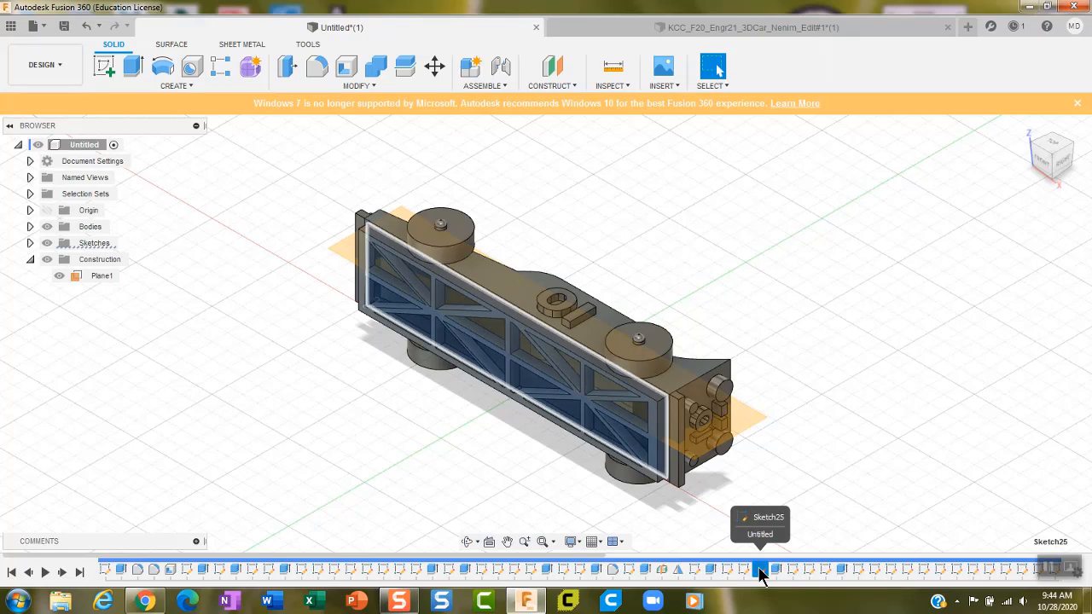
{"action": "right_click", "coordinate": [761, 570]}
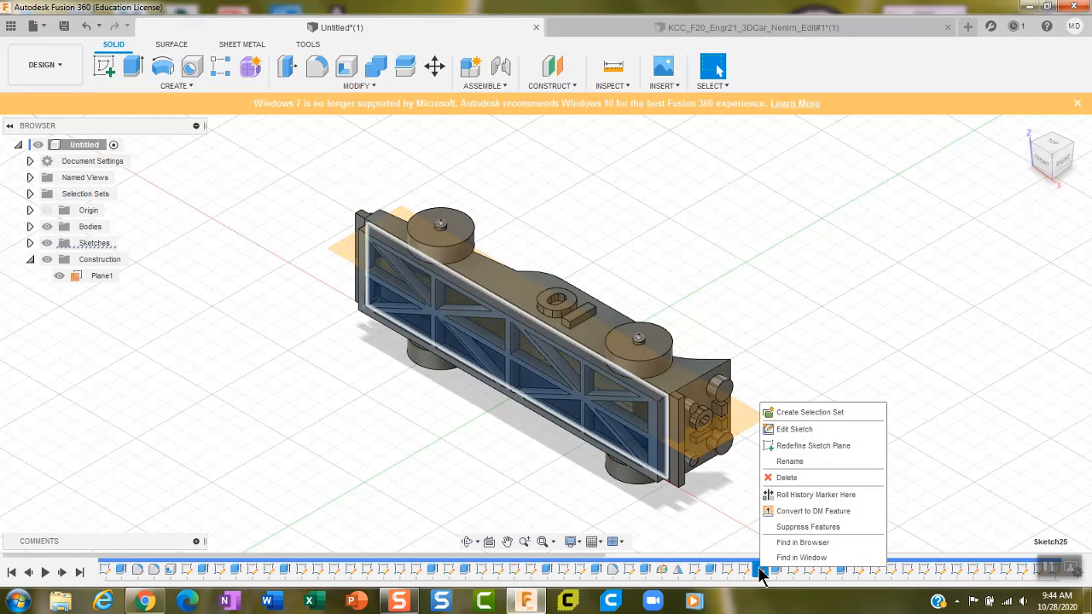
{"action": "left_click", "coordinate": [787, 477]}
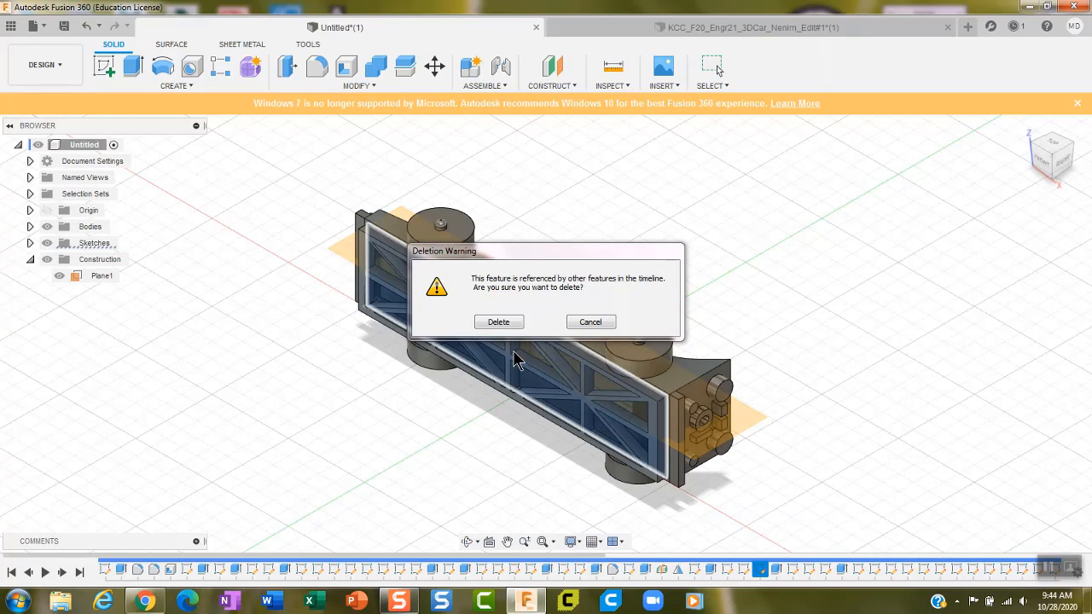
{"action": "left_click", "coordinate": [502, 321]}
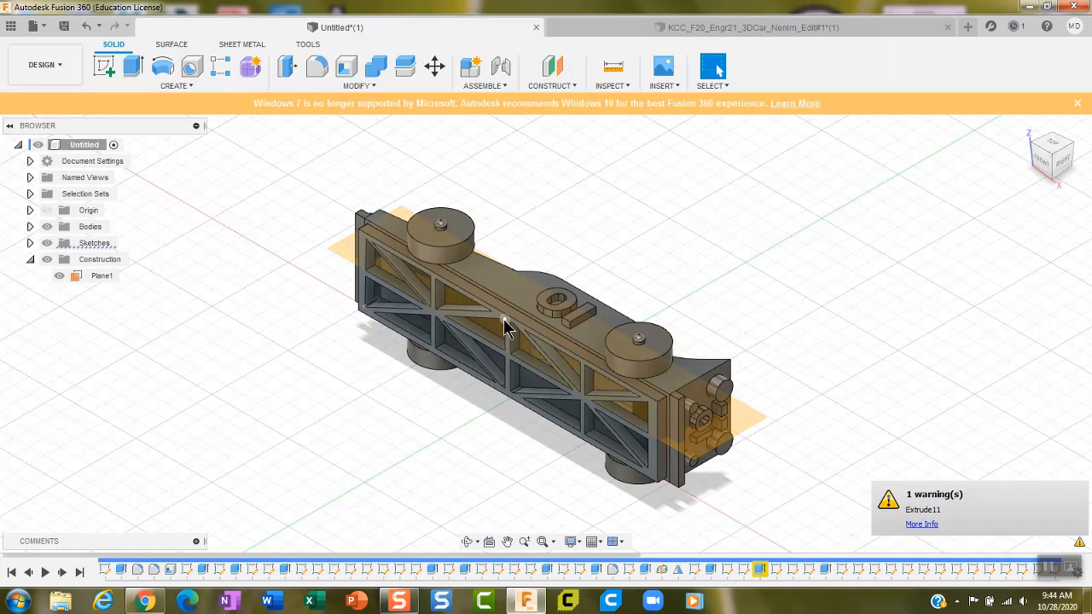
{"action": "right_click", "coordinate": [759, 569]}
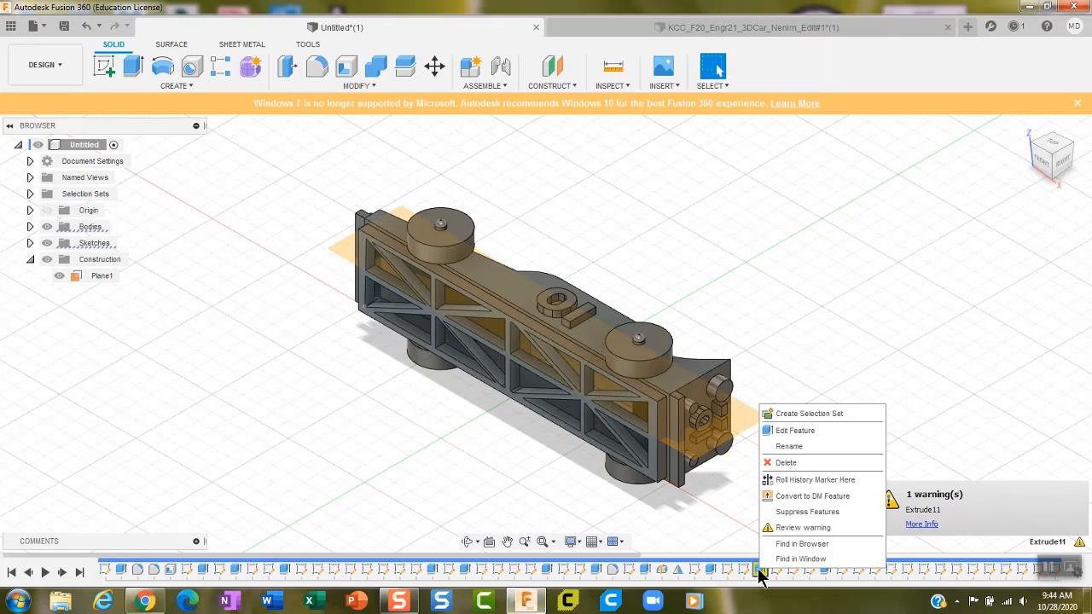
{"action": "left_click", "coordinate": [792, 462]}
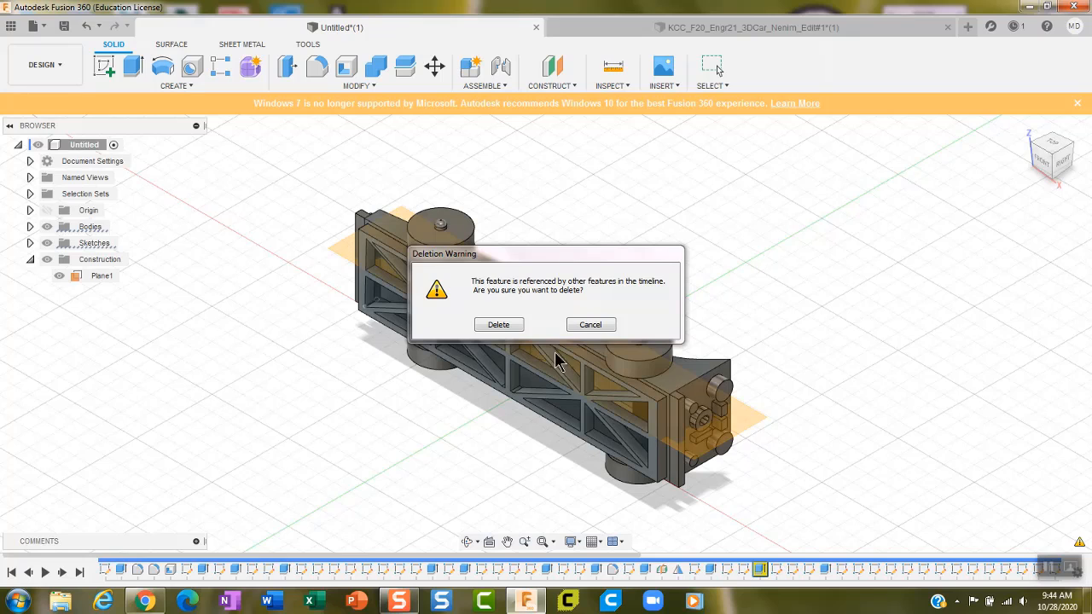
{"action": "left_click", "coordinate": [514, 325]}
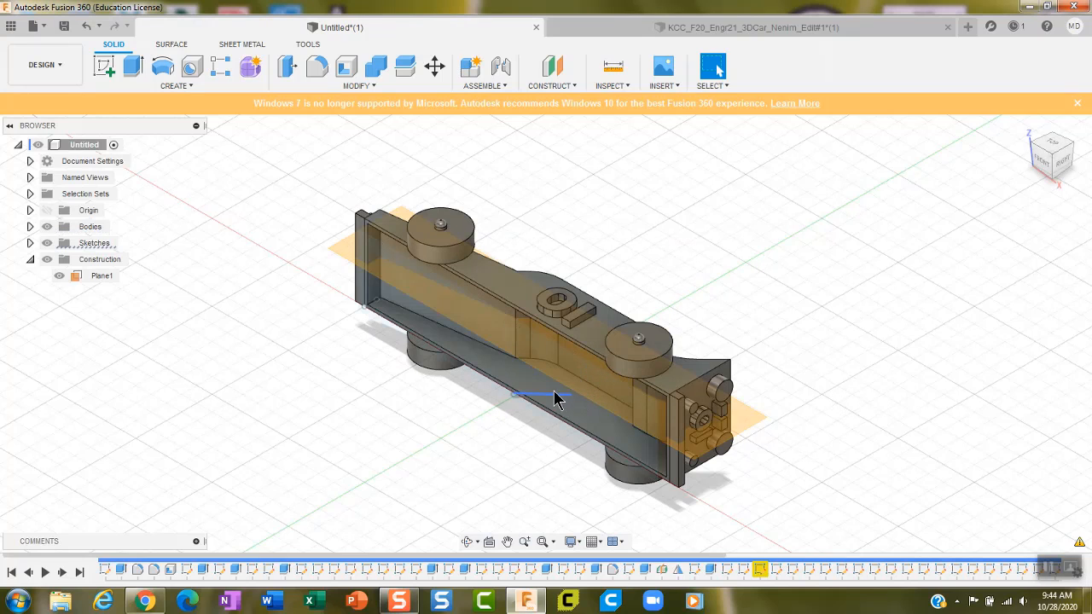
Step: Delete Sketch26, the lattice sketch on the car's underside, from the timeline
{"action": "right_click", "coordinate": [761, 570]}
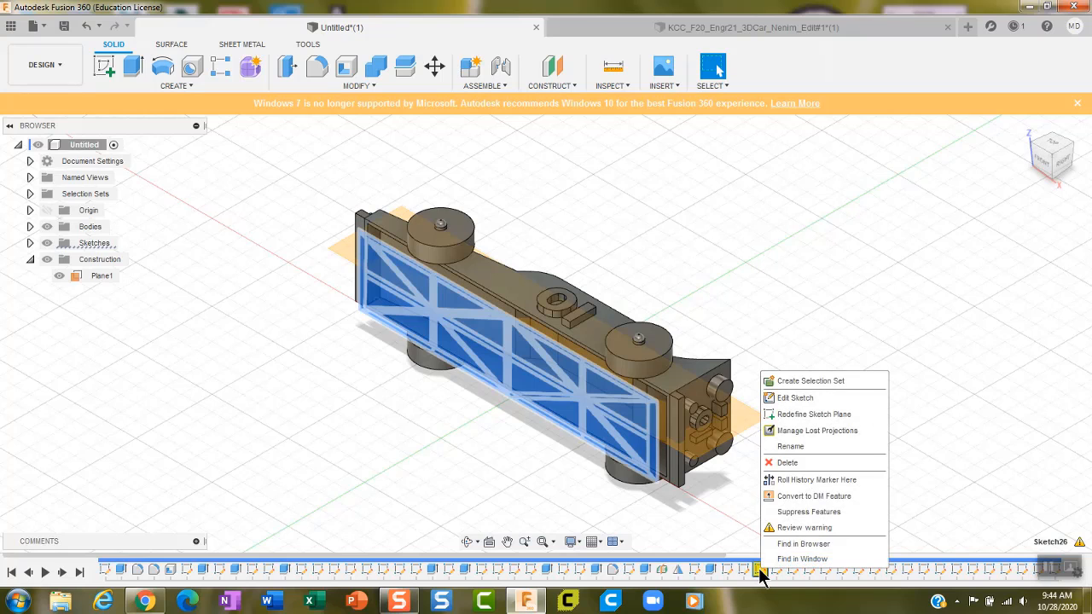
{"action": "left_click", "coordinate": [802, 463]}
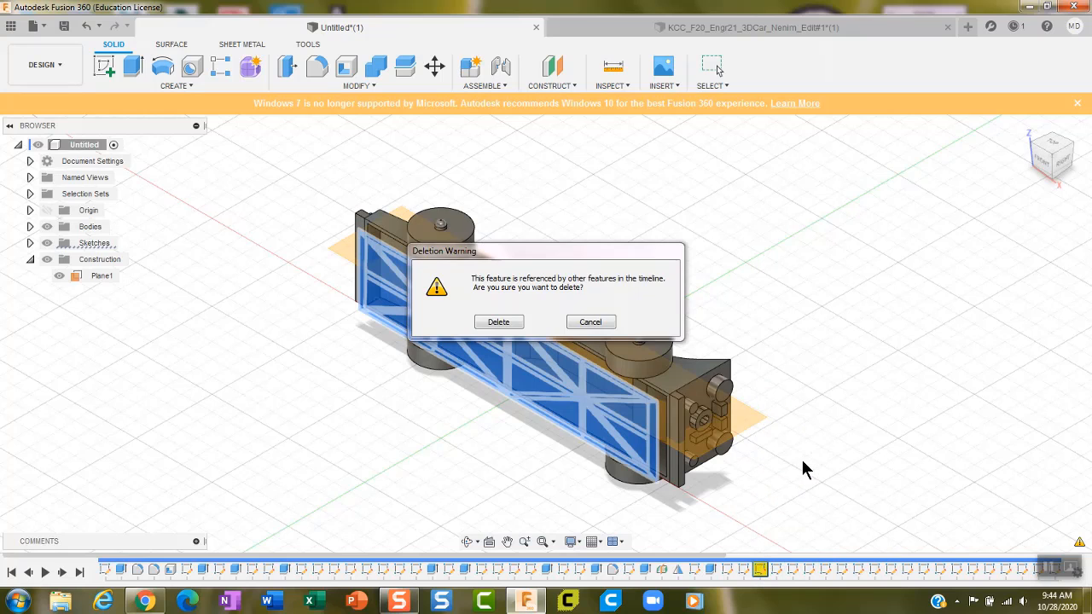
{"action": "left_click", "coordinate": [510, 329]}
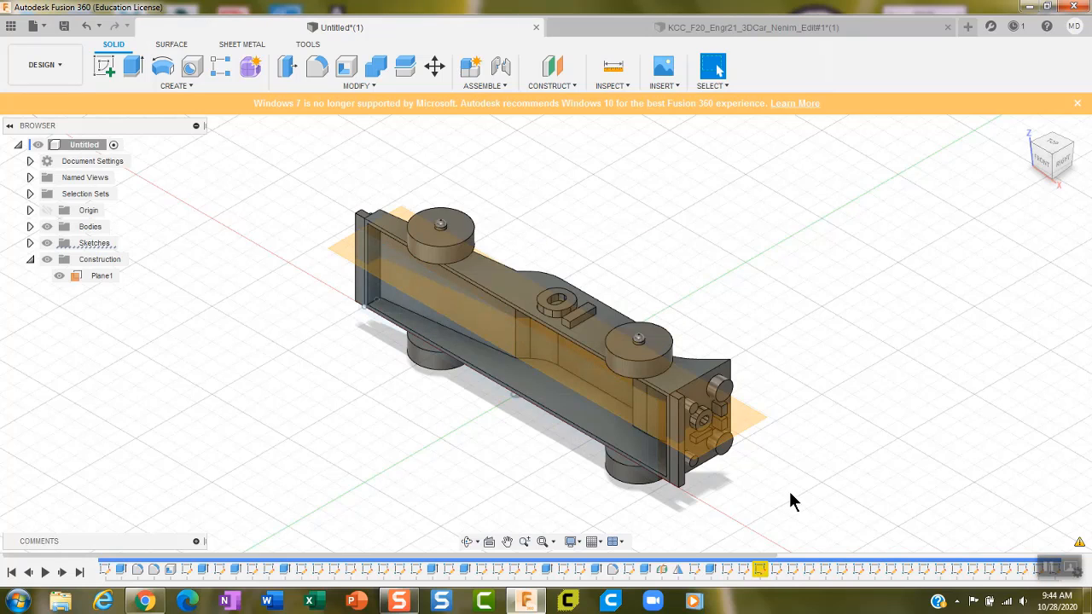
Step: Select the consecutive sketches from Sketch28 through Sketch43 in the timeline and delete them together
{"action": "left_click", "coordinate": [778, 569]}
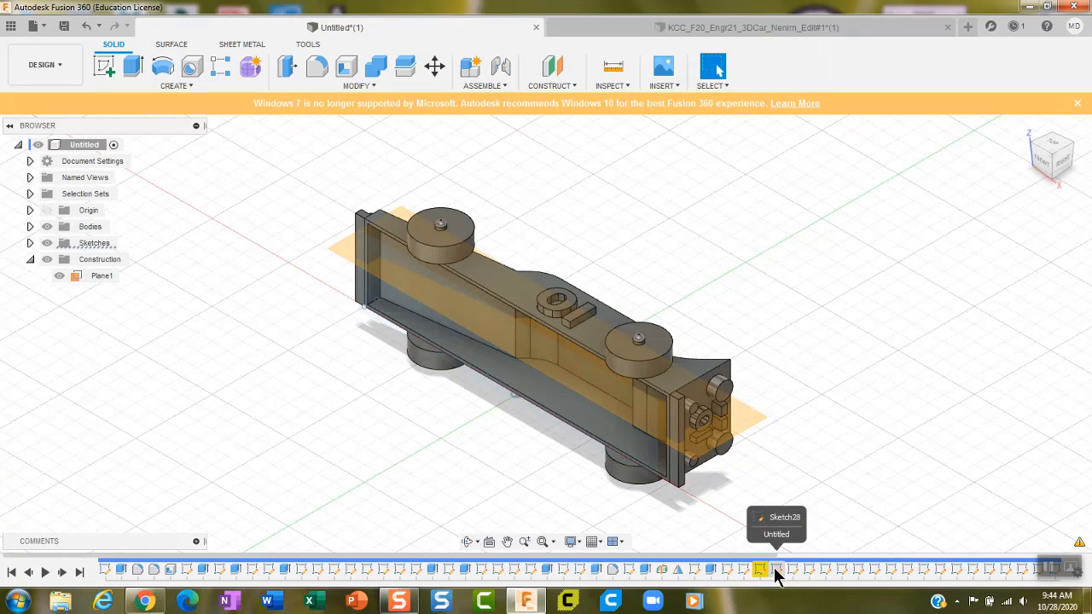
{"action": "left_click", "coordinate": [793, 569], "text": "ctrl"}
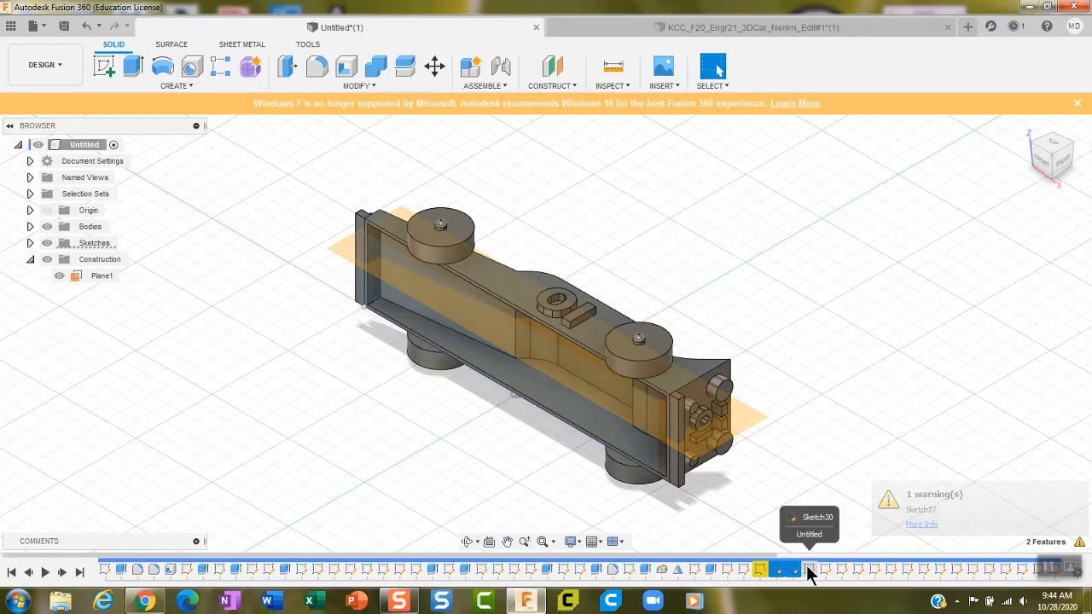
{"action": "left_click", "coordinate": [811, 569], "text": "ctrl"}
{"action": "left_click", "coordinate": [827, 569], "text": "ctrl"}
{"action": "left_click", "coordinate": [843, 569], "text": "ctrl"}
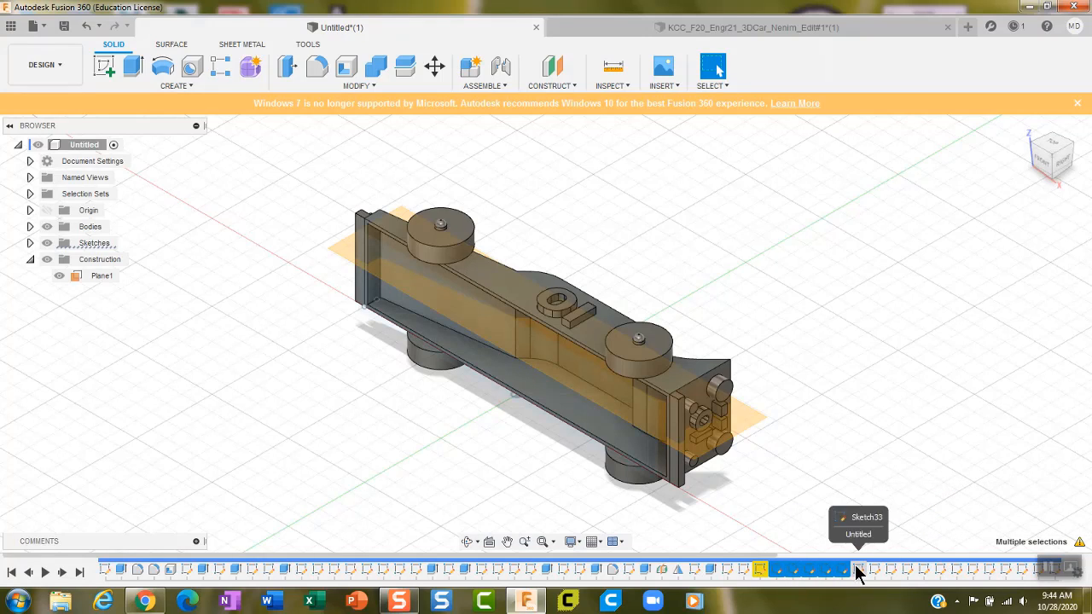
{"action": "left_click", "coordinate": [860, 569], "text": "ctrl"}
{"action": "left_click", "coordinate": [877, 569], "text": "ctrl"}
{"action": "left_click", "coordinate": [893, 569], "text": "ctrl"}
{"action": "left_click", "coordinate": [909, 569], "text": "ctrl"}
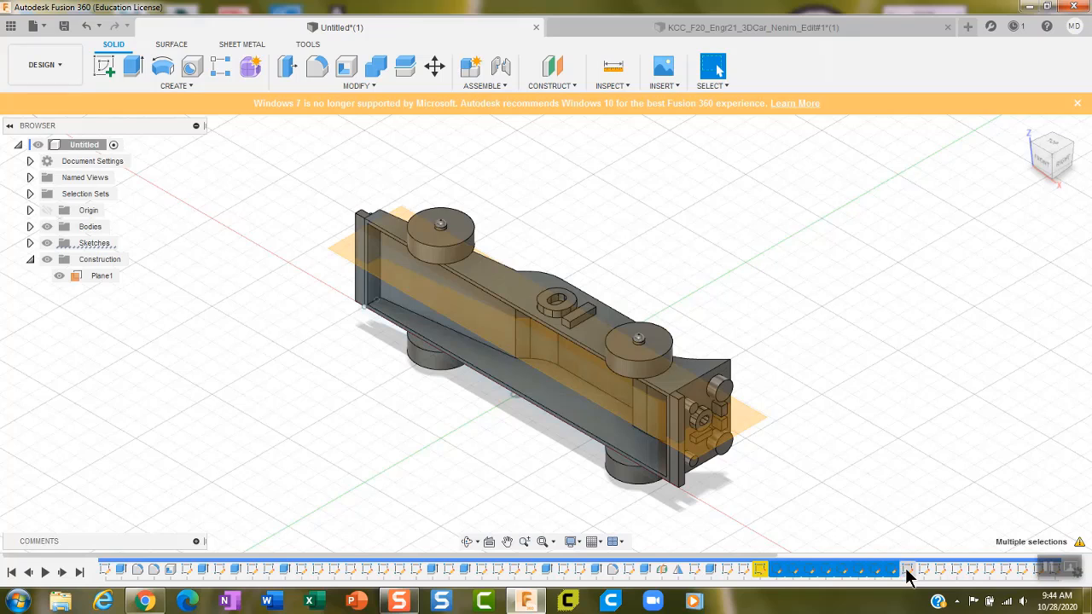
{"action": "left_click", "coordinate": [925, 569], "text": "ctrl"}
{"action": "left_click", "coordinate": [943, 570], "text": "ctrl"}
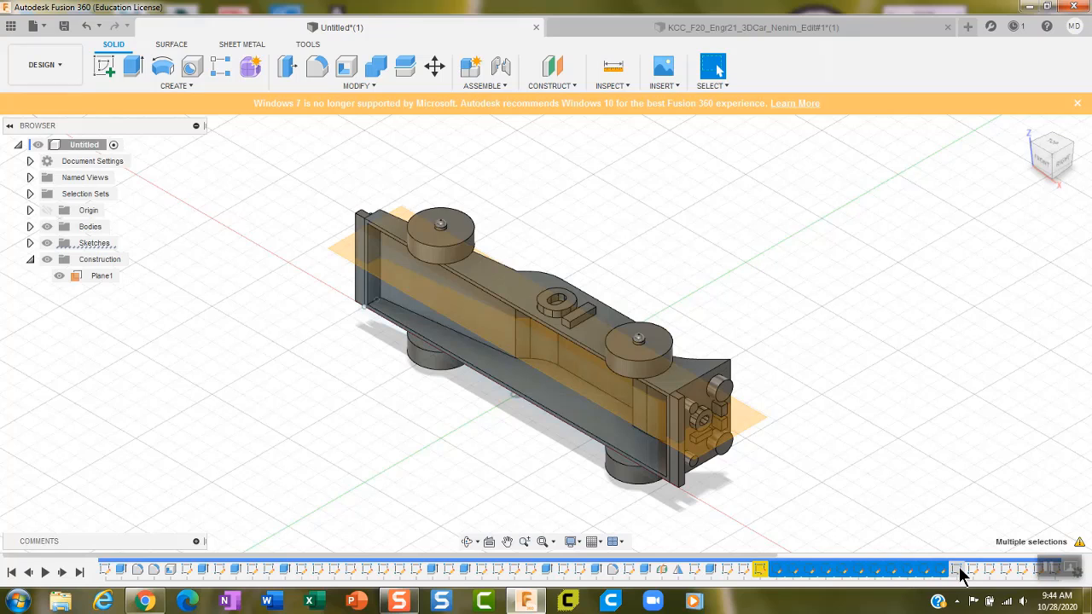
{"action": "left_click", "coordinate": [958, 569], "text": "ctrl"}
{"action": "left_click", "coordinate": [975, 569], "text": "ctrl"}
{"action": "left_click", "coordinate": [991, 569], "text": "ctrl"}
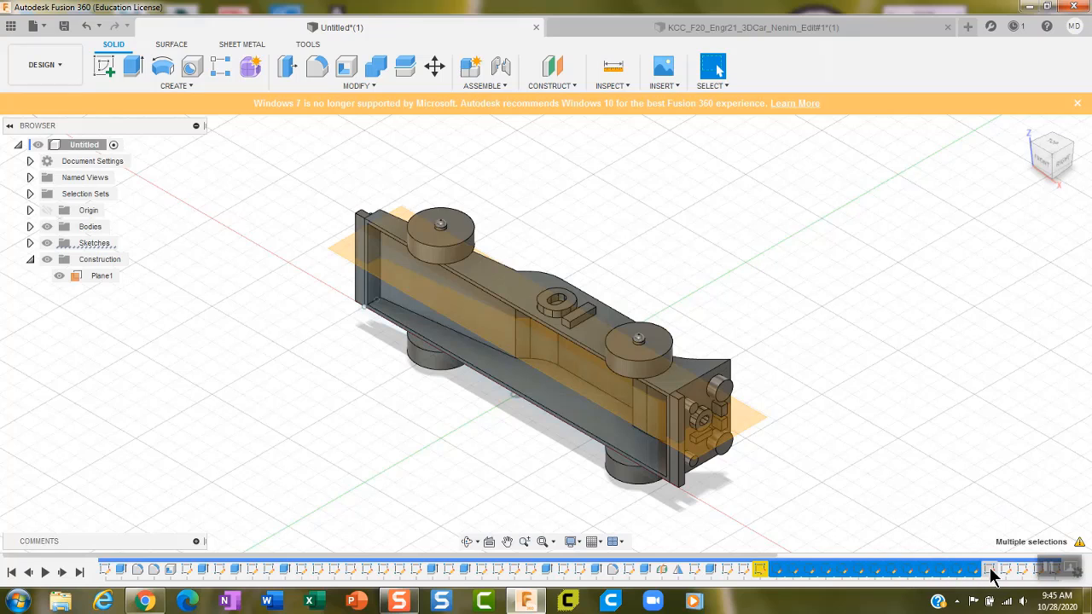
{"action": "left_click", "coordinate": [1007, 569], "text": "ctrl"}
{"action": "left_click", "coordinate": [1023, 570], "text": "ctrl"}
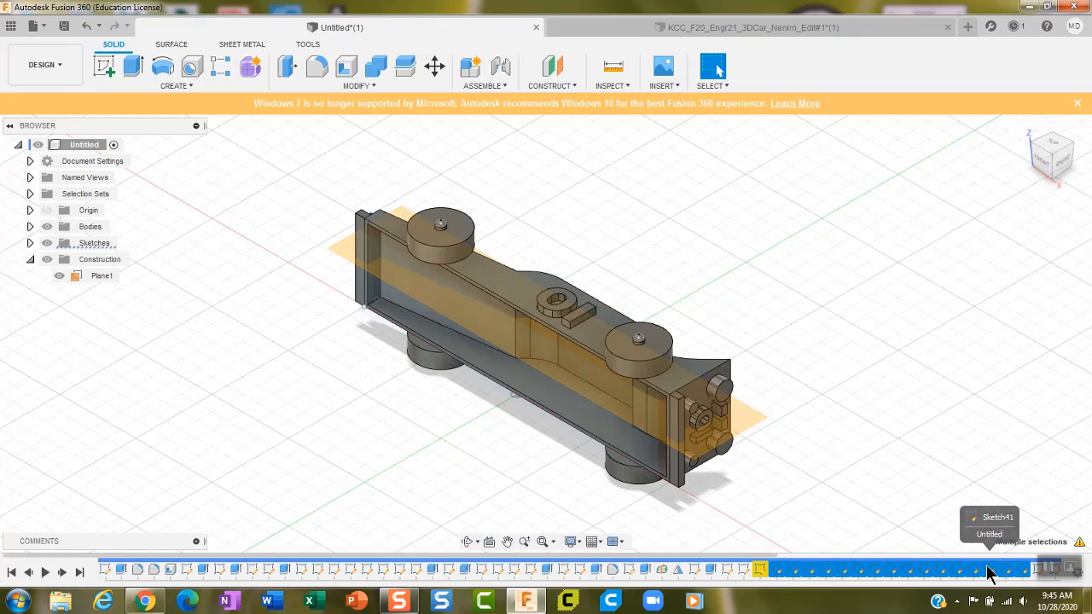
{"action": "right_click", "coordinate": [989, 573]}
{"action": "left_click", "coordinate": [990, 507]}
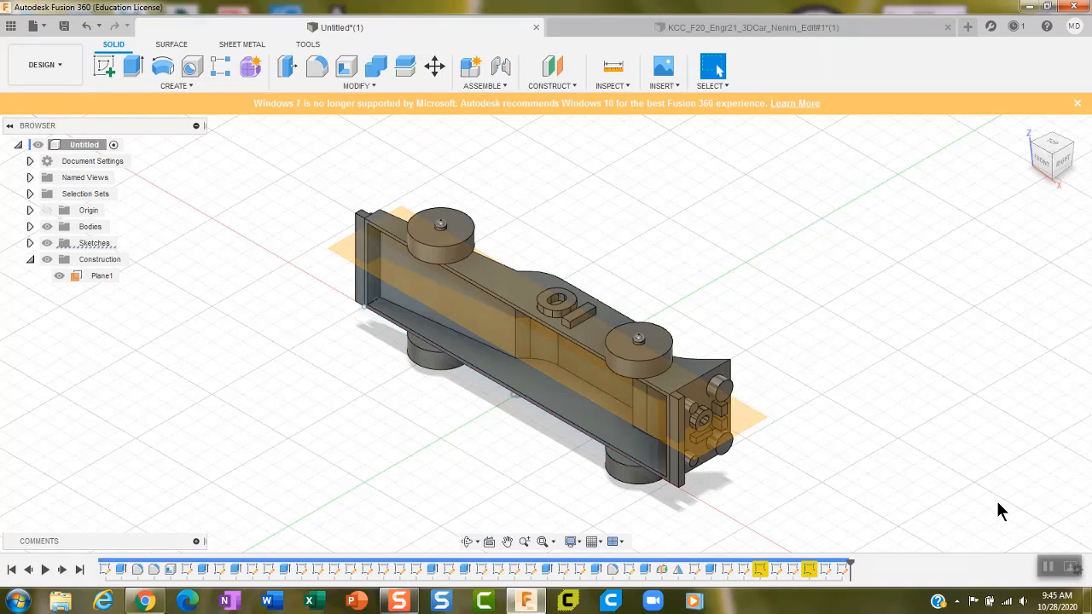
Step: Delete Sketch27 and all the sketches that follow it at the end of the timeline
{"action": "left_click", "coordinate": [761, 571]}
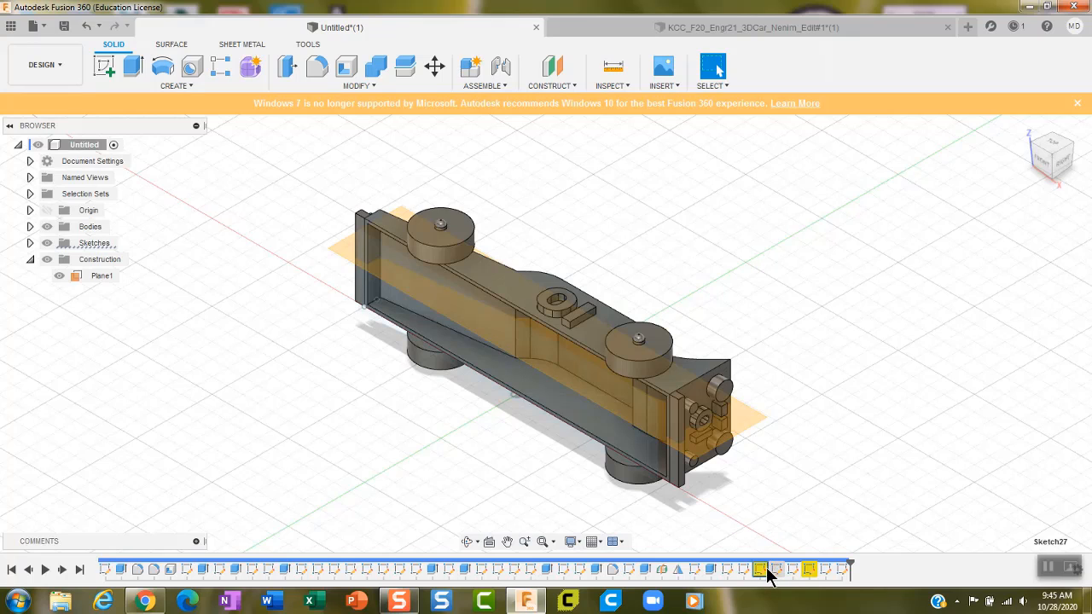
{"action": "left_click", "coordinate": [776, 571], "text": "ctrl"}
{"action": "left_click", "coordinate": [792, 571], "text": "ctrl"}
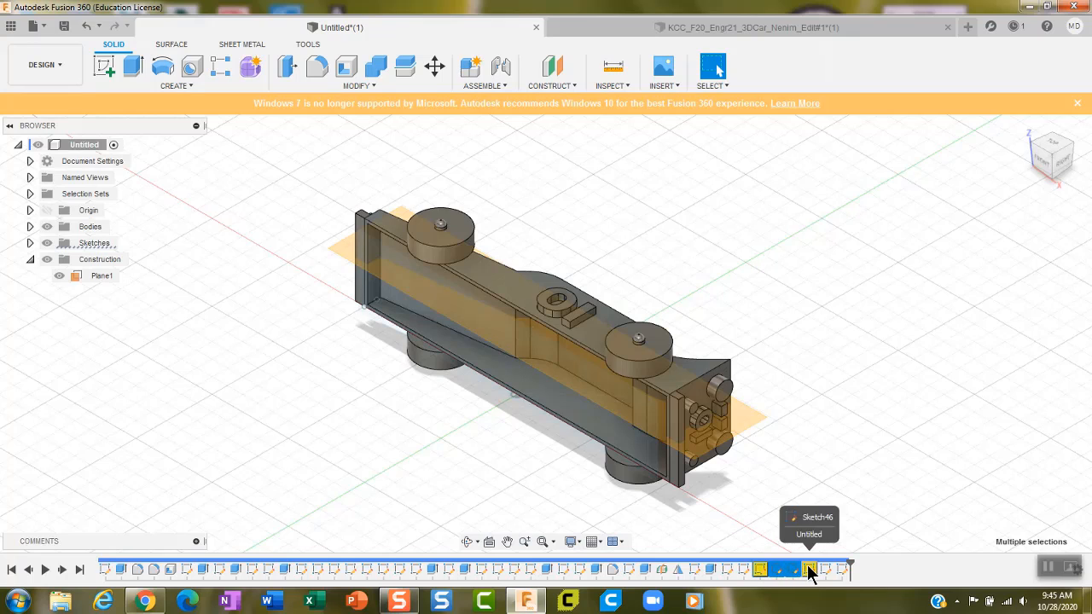
{"action": "left_click", "coordinate": [809, 571], "text": "ctrl"}
{"action": "left_click", "coordinate": [843, 571], "text": "ctrl"}
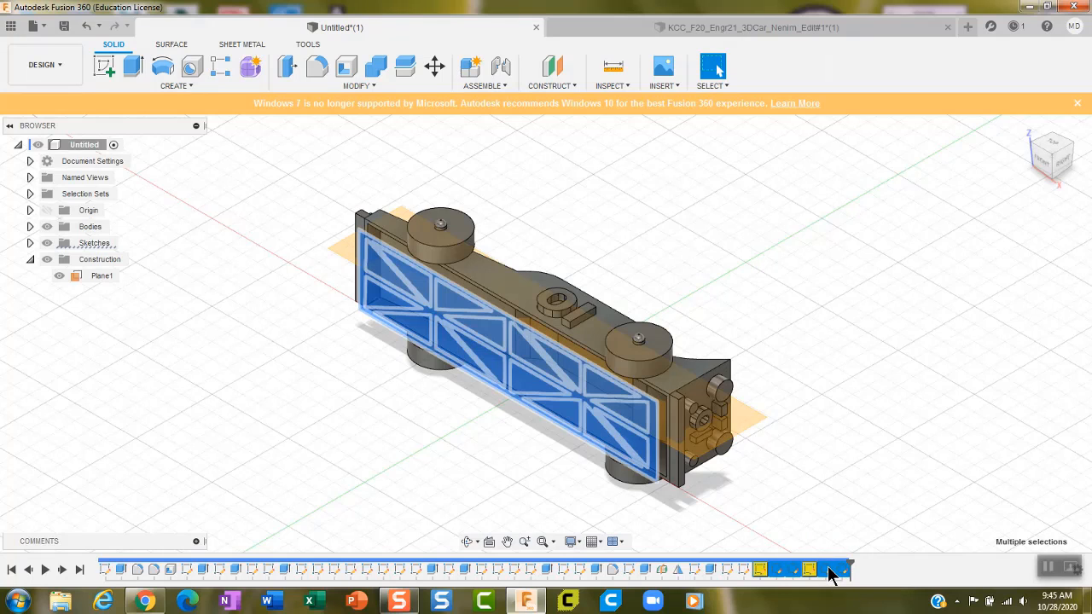
{"action": "right_click", "coordinate": [832, 572]}
{"action": "left_click", "coordinate": [858, 488]}
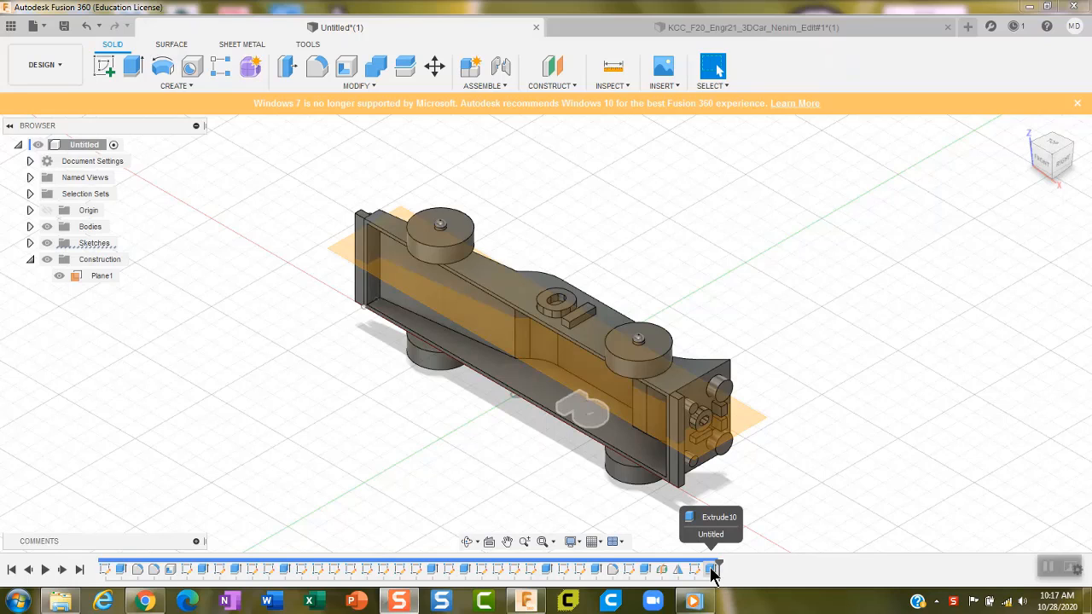
Step: Create an offset construction plane at a distance of 0 mm from the rim face of the car body's open underside
{"action": "left_click", "coordinate": [558, 89]}
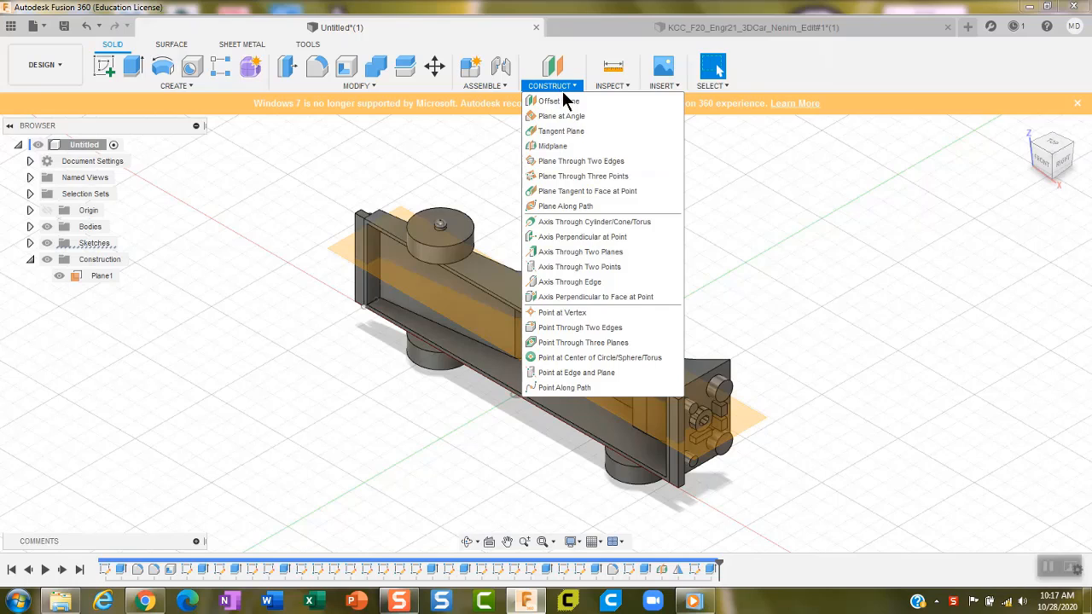
{"action": "left_click", "coordinate": [560, 101]}
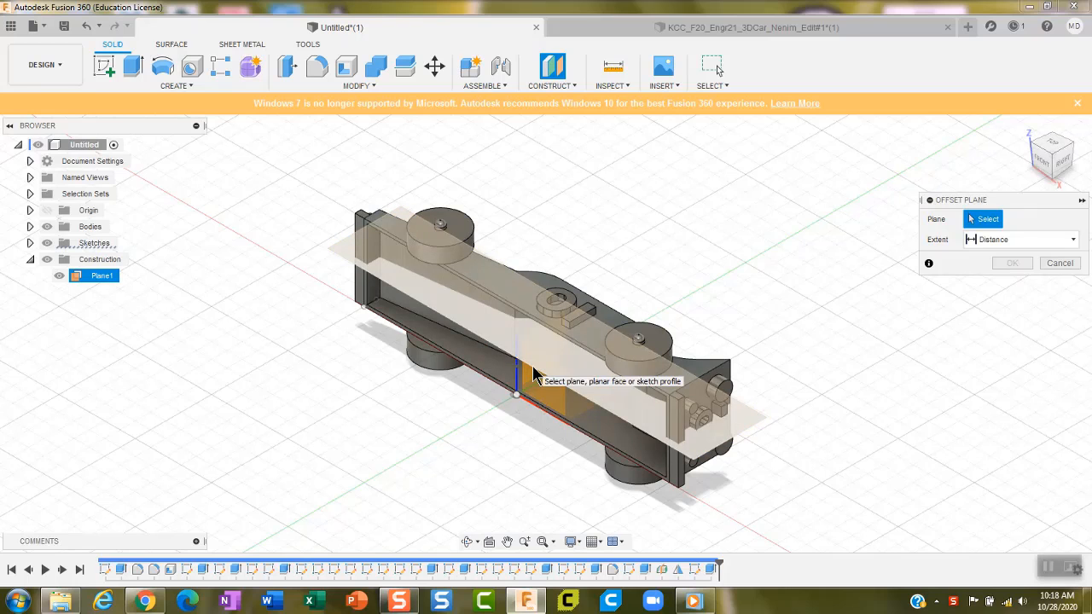
{"action": "scroll", "coordinate": [537, 376], "scroll_direction": "up", "scroll_amount": 2}
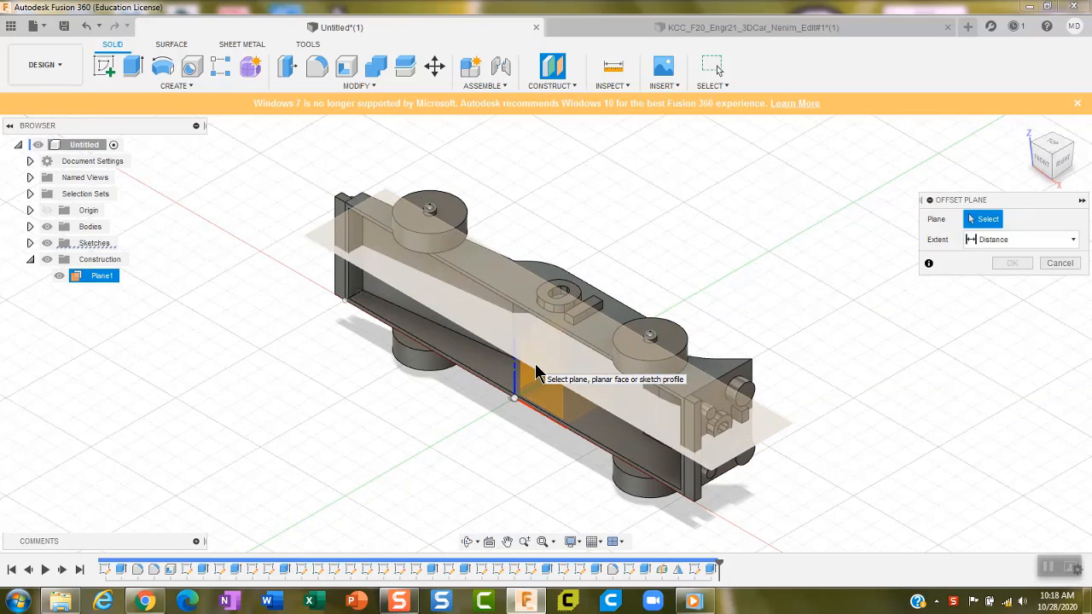
{"action": "scroll", "coordinate": [529, 378], "scroll_direction": "up", "scroll_amount": 5}
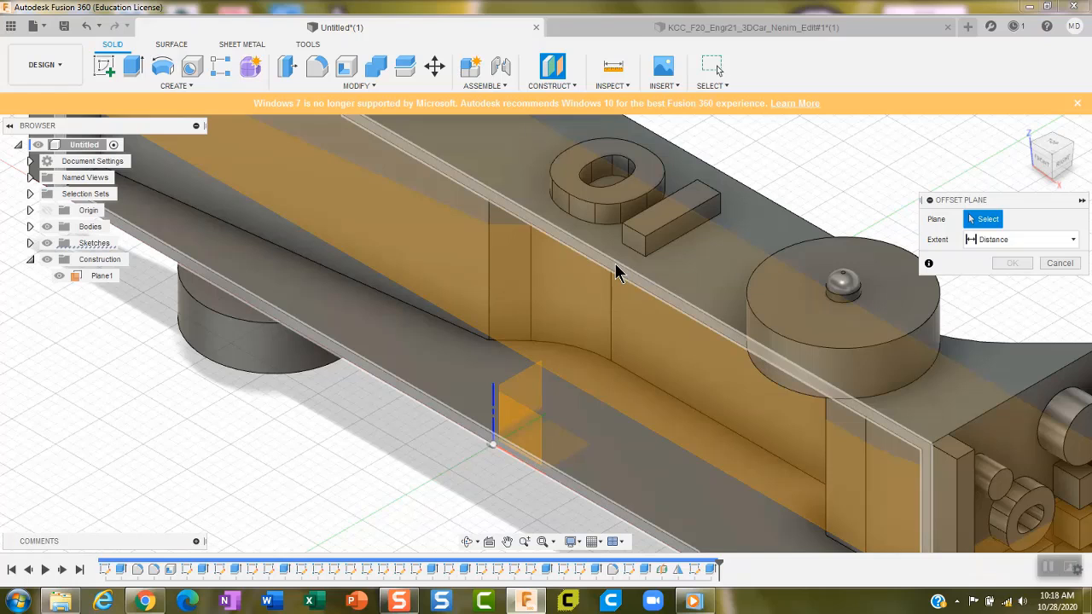
{"action": "left_click", "coordinate": [616, 273]}
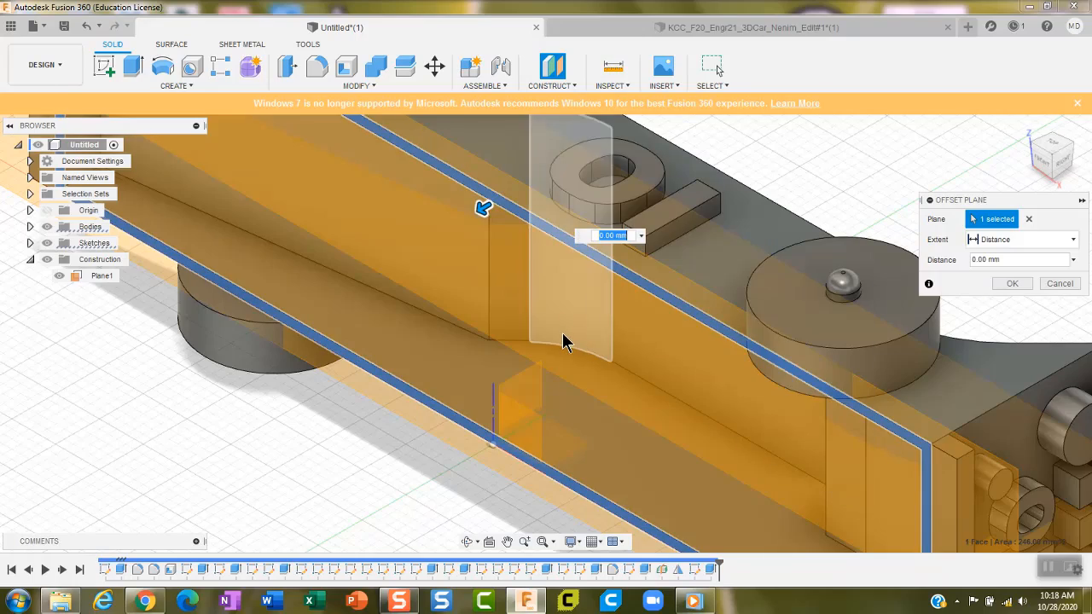
{"action": "scroll", "coordinate": [563, 342], "scroll_direction": "up", "scroll_amount": 3}
{"action": "scroll", "coordinate": [564, 342], "scroll_direction": "down", "scroll_amount": 3}
{"action": "scroll", "coordinate": [563, 342], "scroll_direction": "down", "scroll_amount": 6}
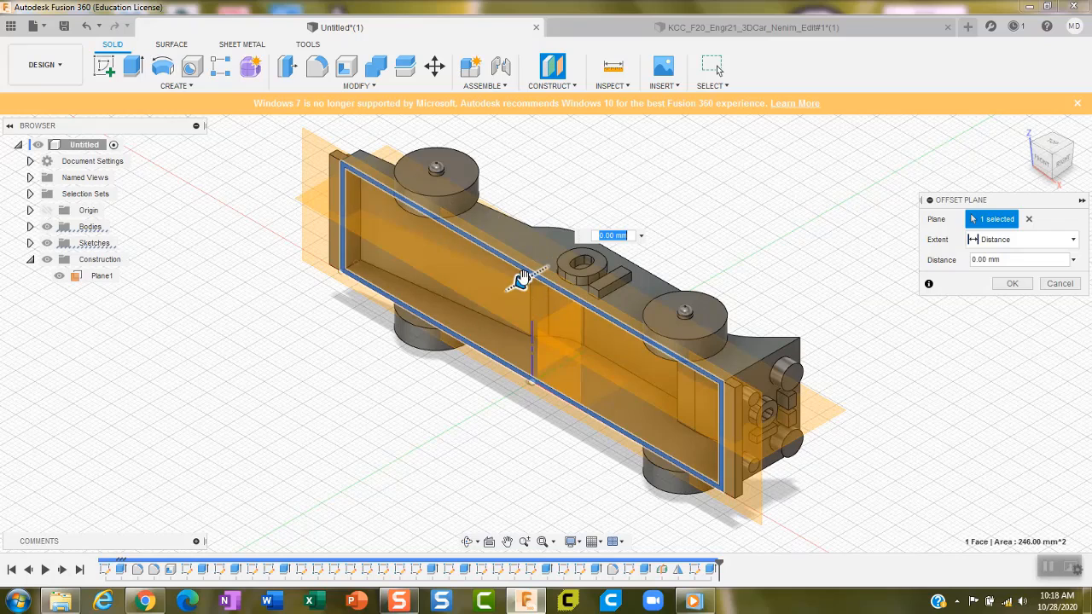
{"action": "left_click_drag", "start_coordinate": [519, 282], "coordinate": [441, 326]}
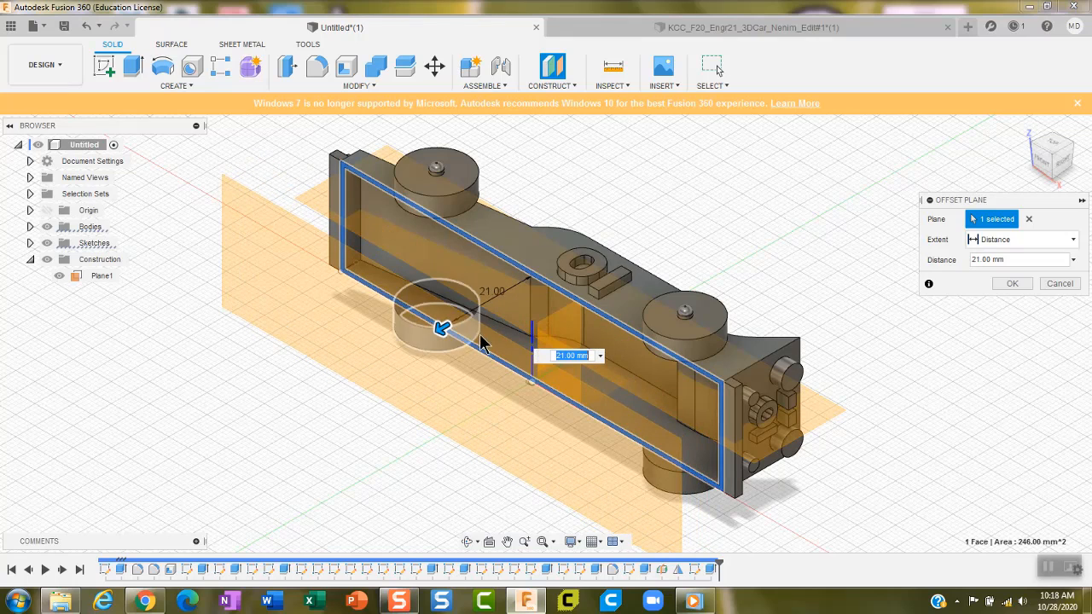
{"action": "type", "text": "0"}
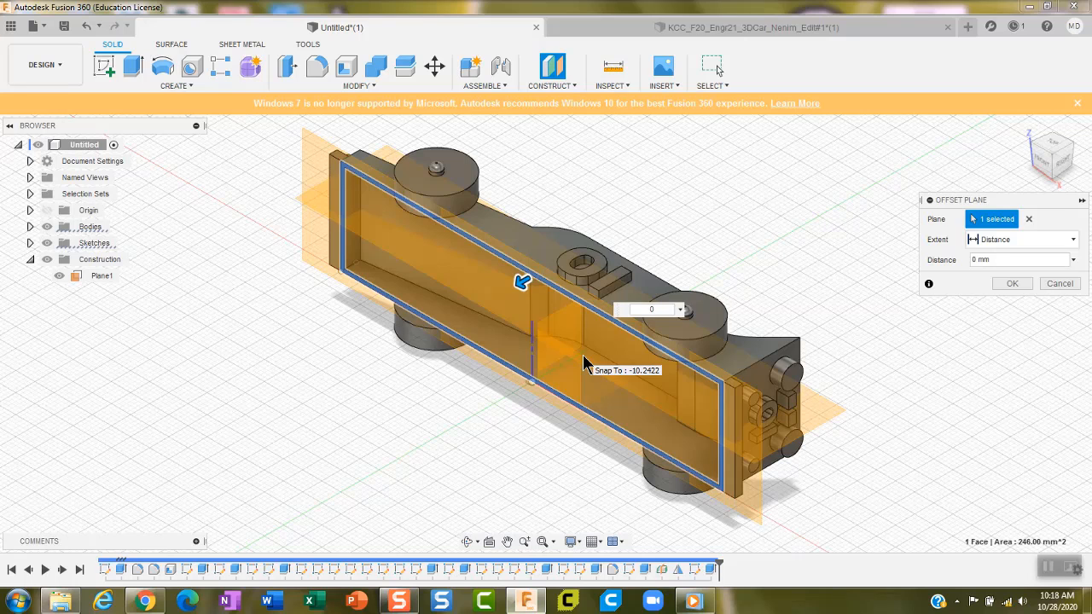
{"action": "left_click", "coordinate": [1011, 285]}
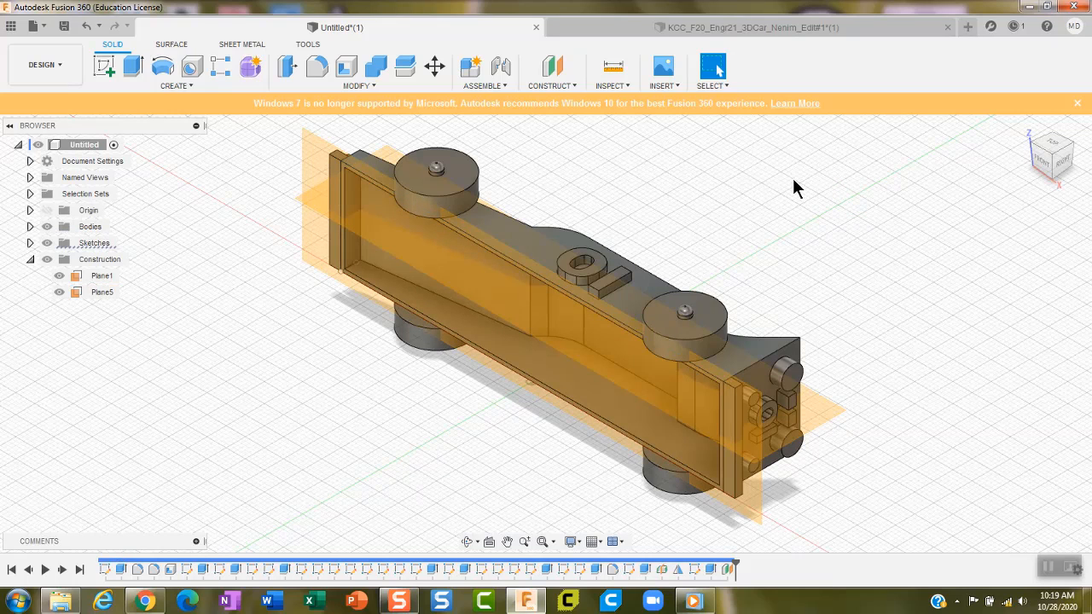
Step: Select the new construction plane in the model and in the timeline to check its position on the underside rim
{"action": "left_click", "coordinate": [435, 265]}
{"action": "left_click", "coordinate": [365, 192]}
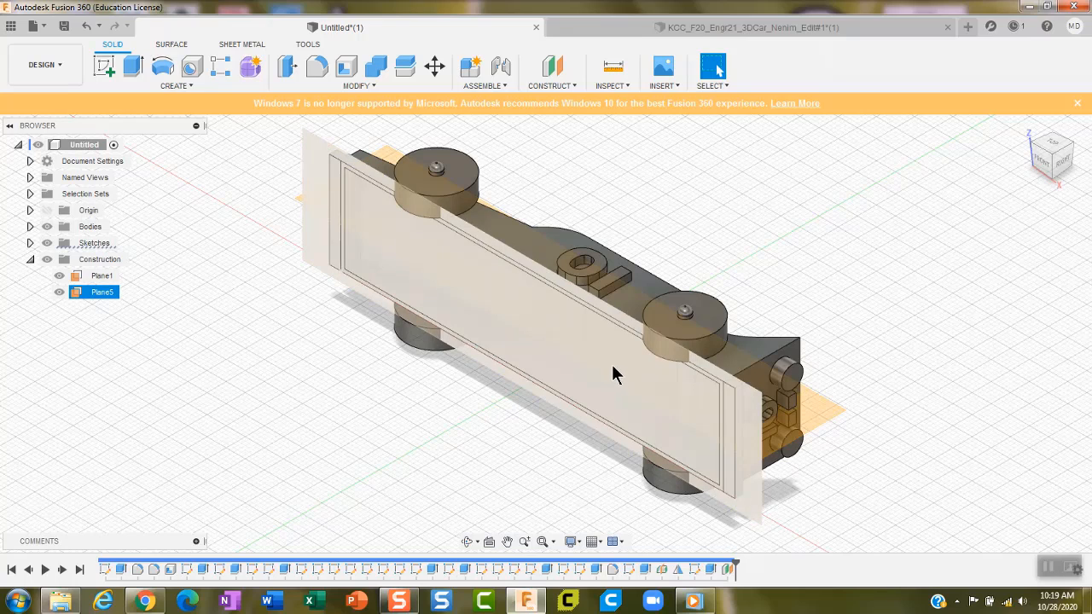
{"action": "left_click", "coordinate": [732, 291]}
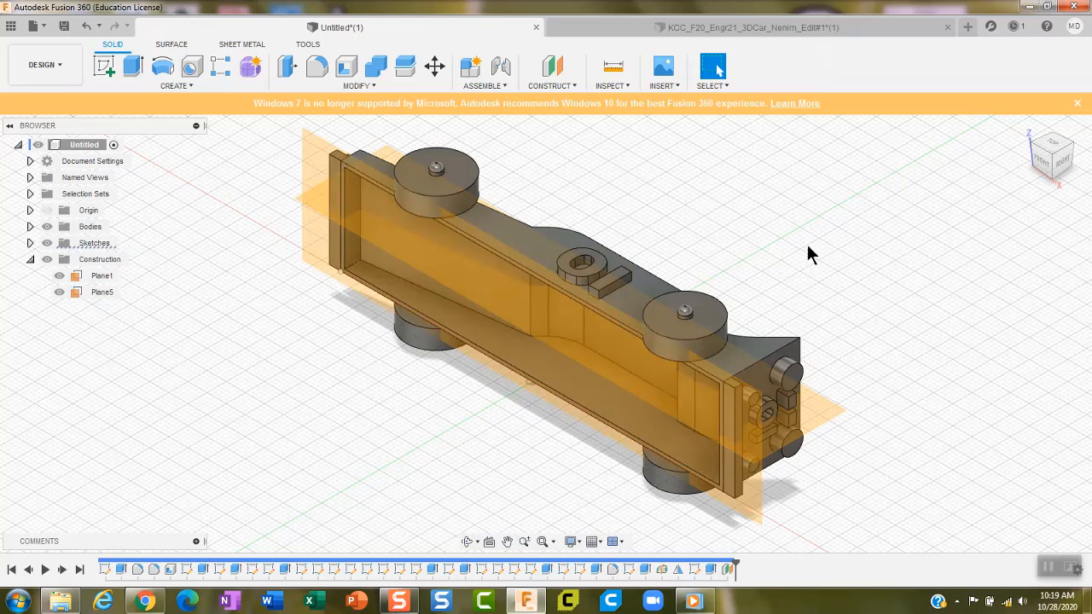
{"action": "left_click", "coordinate": [621, 383]}
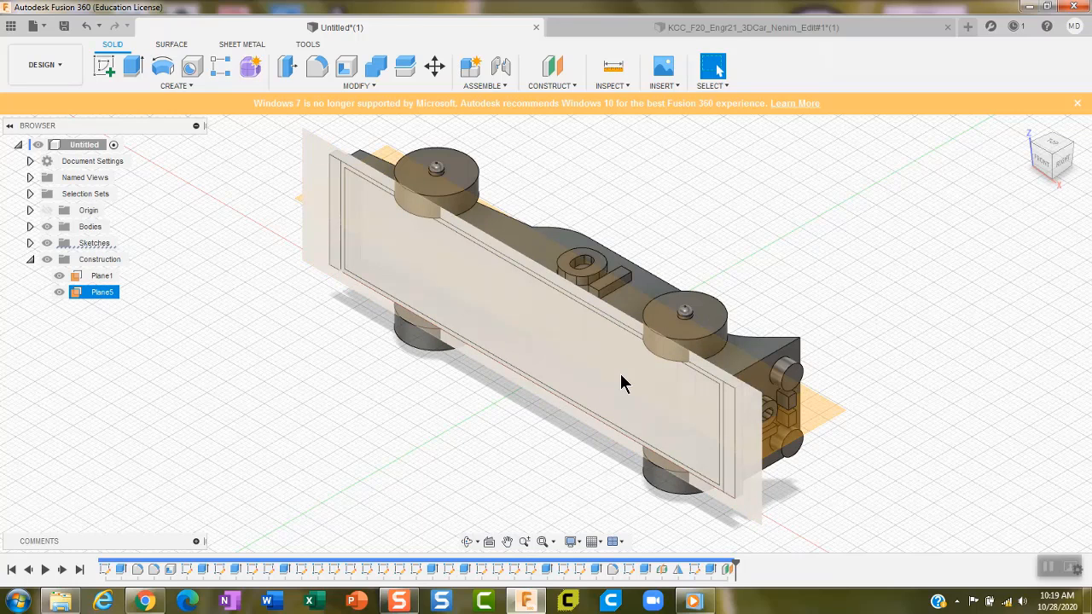
{"action": "left_click", "coordinate": [727, 570]}
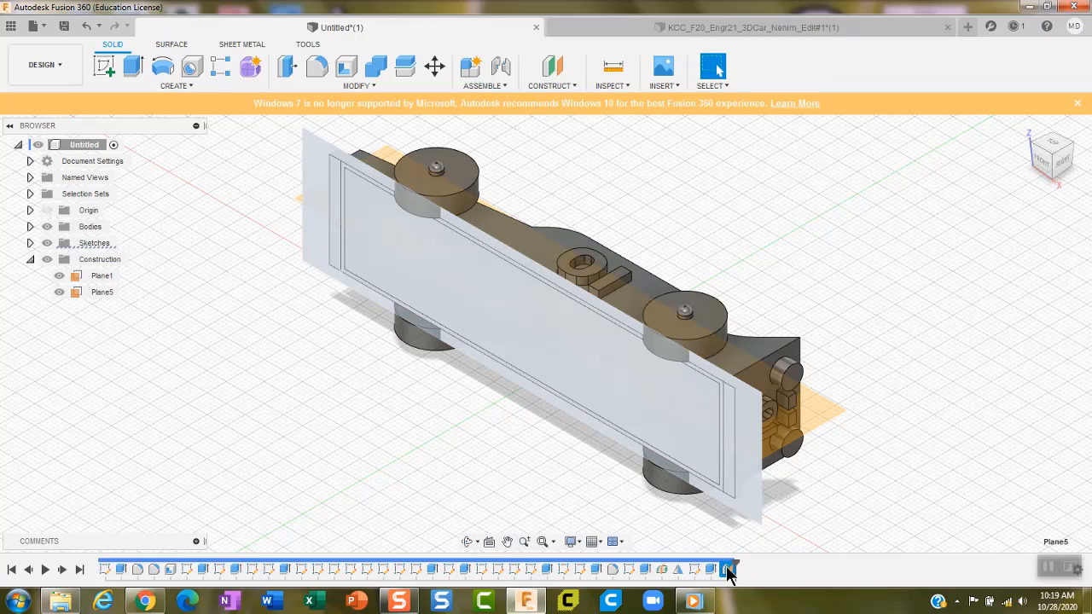
{"action": "right_click", "coordinate": [728, 570]}
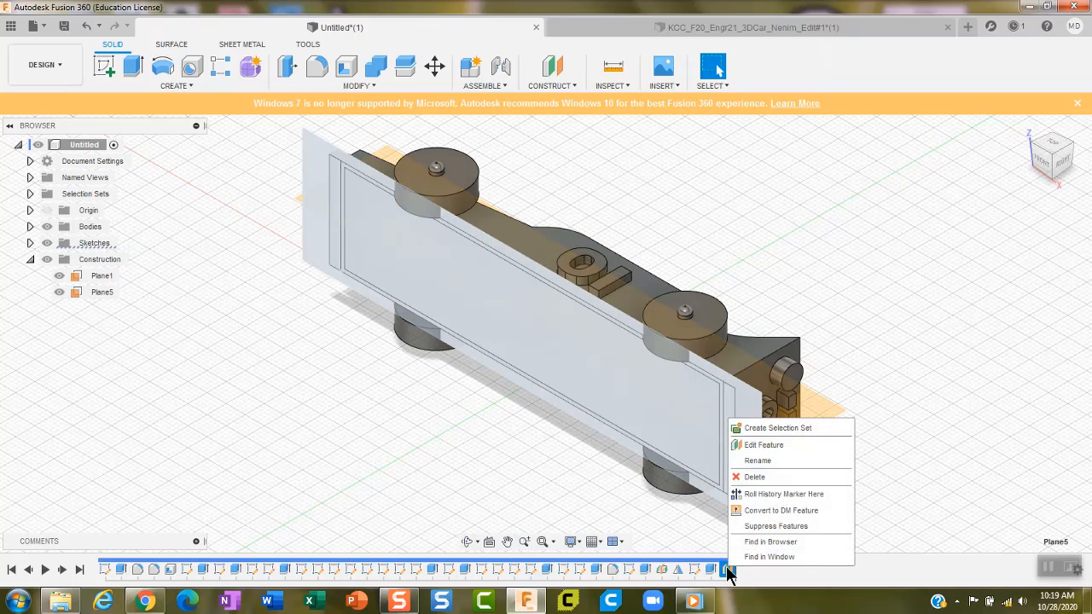
{"action": "left_click", "coordinate": [774, 445]}
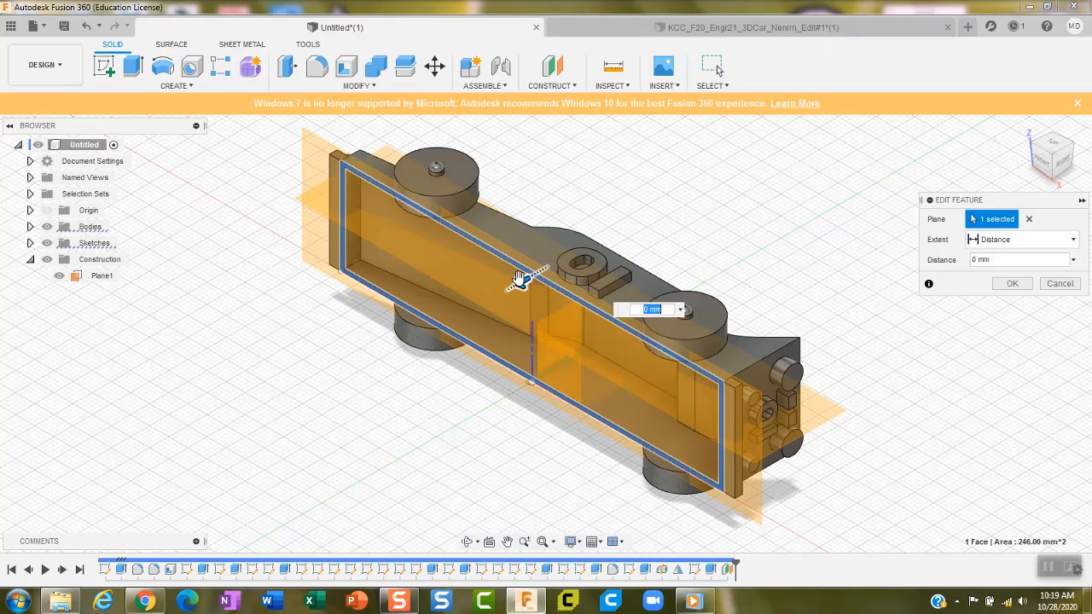
{"action": "left_click_drag", "start_coordinate": [518, 279], "coordinate": [395, 361]}
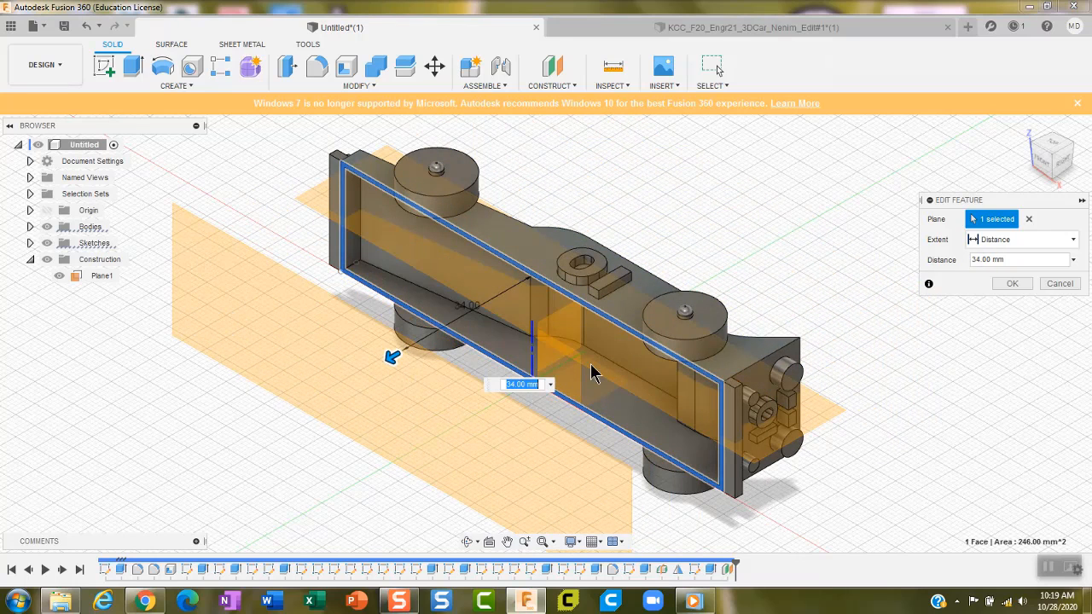
{"action": "left_click", "coordinate": [1066, 287]}
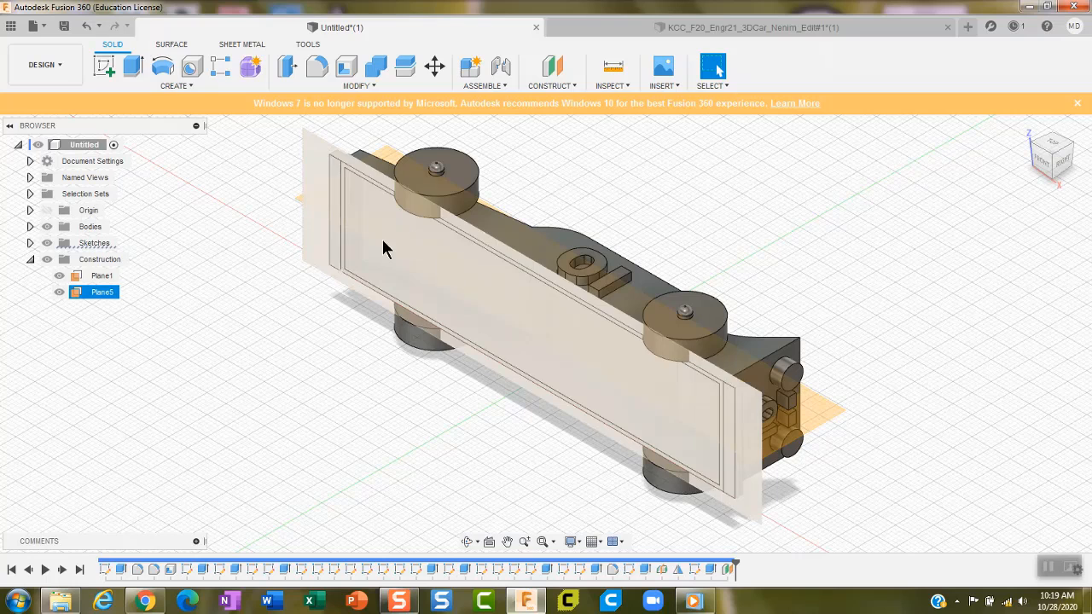
Step: Sketch a two-point rectangle about 98 × 23 mm on the underside construction plane, between opposite inner corners of the opening, and finish the sketch
{"action": "left_click", "coordinate": [105, 69]}
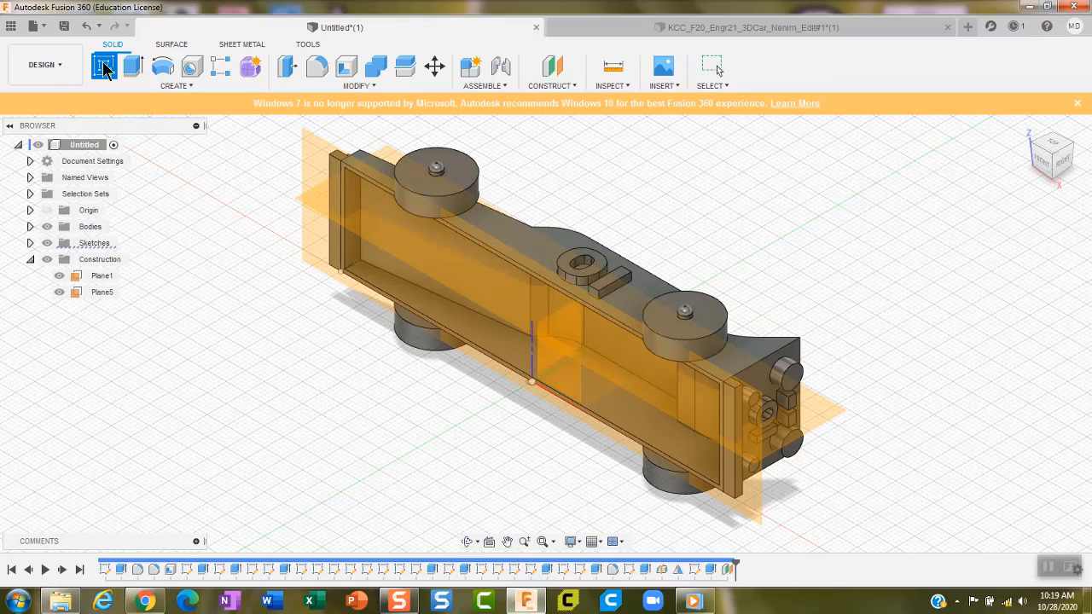
{"action": "left_click", "coordinate": [465, 259]}
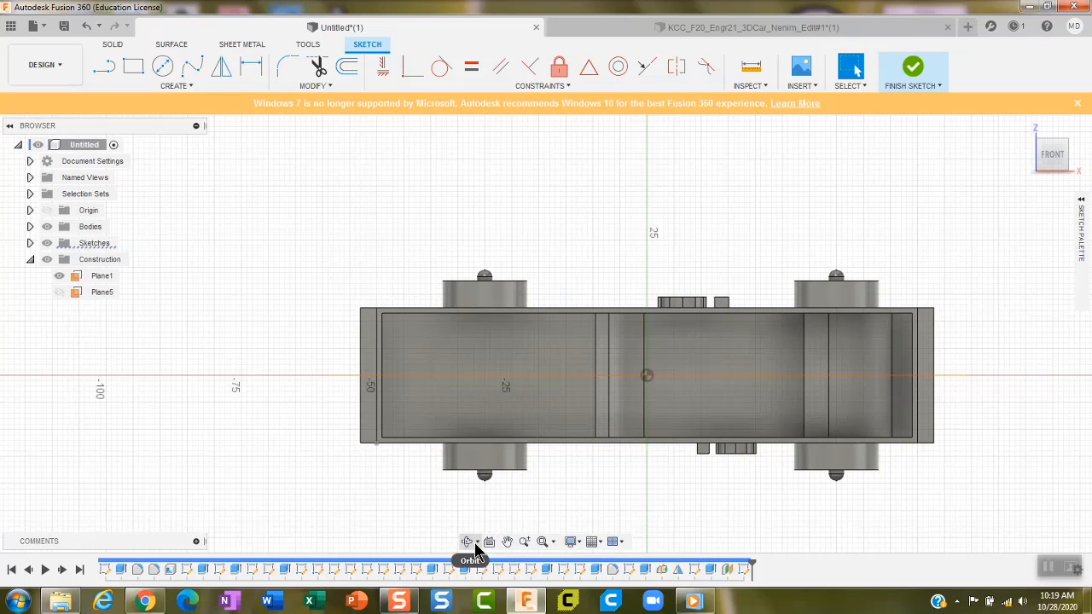
{"action": "left_click", "coordinate": [507, 544]}
{"action": "left_click_drag", "start_coordinate": [674, 397], "coordinate": [583, 320]}
{"action": "scroll", "coordinate": [583, 320], "scroll_direction": "up", "scroll_amount": 2}
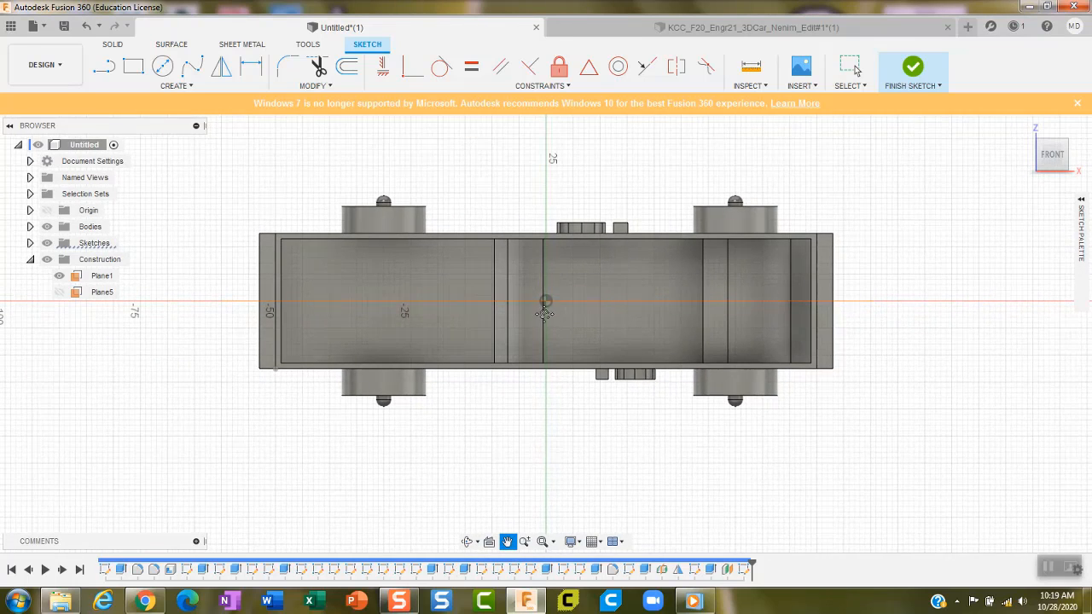
{"action": "scroll", "coordinate": [540, 307], "scroll_direction": "up", "scroll_amount": 2}
{"action": "scroll", "coordinate": [427, 287], "scroll_direction": "up", "scroll_amount": 1}
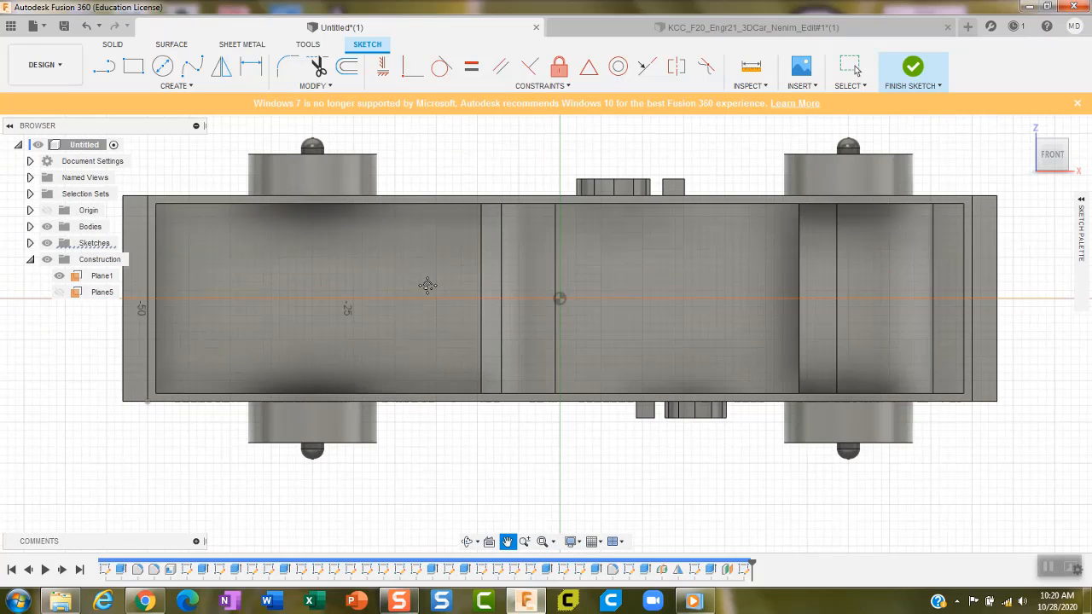
{"action": "scroll", "coordinate": [429, 283], "scroll_direction": "up", "scroll_amount": 1}
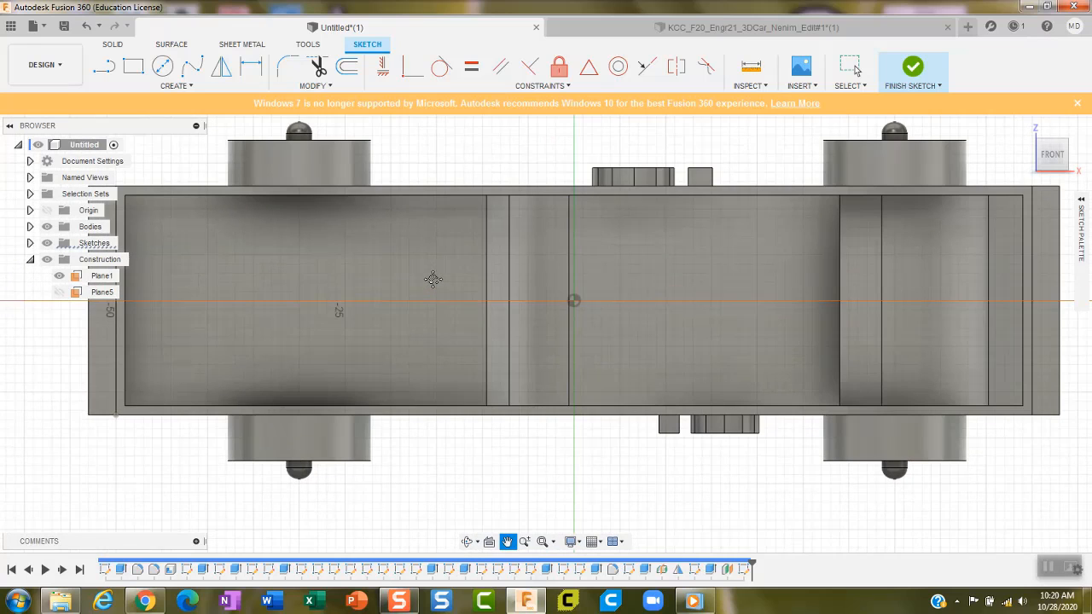
{"action": "scroll", "coordinate": [433, 279], "scroll_direction": "down", "scroll_amount": 1}
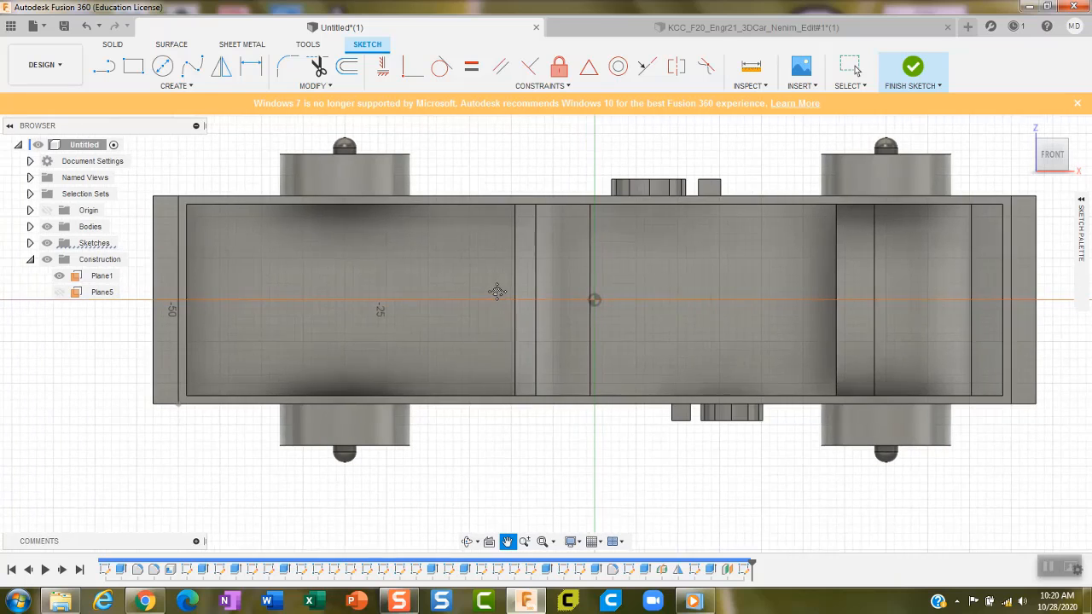
{"action": "scroll", "coordinate": [507, 292], "scroll_direction": "up", "scroll_amount": 1}
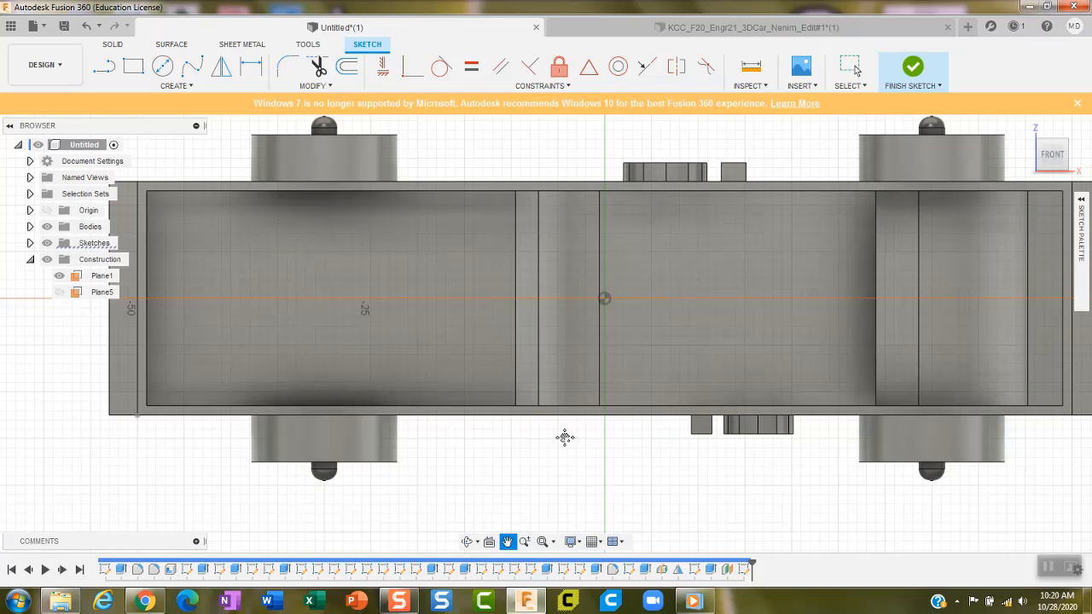
{"action": "key", "text": "Escape"}
{"action": "left_click", "coordinate": [134, 66]}
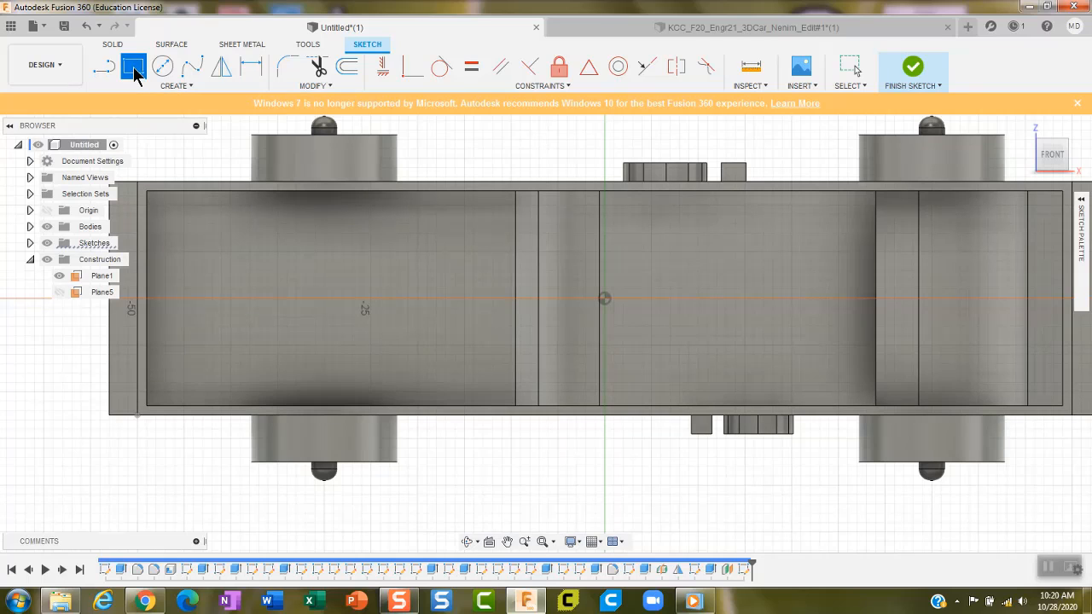
{"action": "left_click", "coordinate": [133, 68]}
{"action": "left_click", "coordinate": [148, 192]}
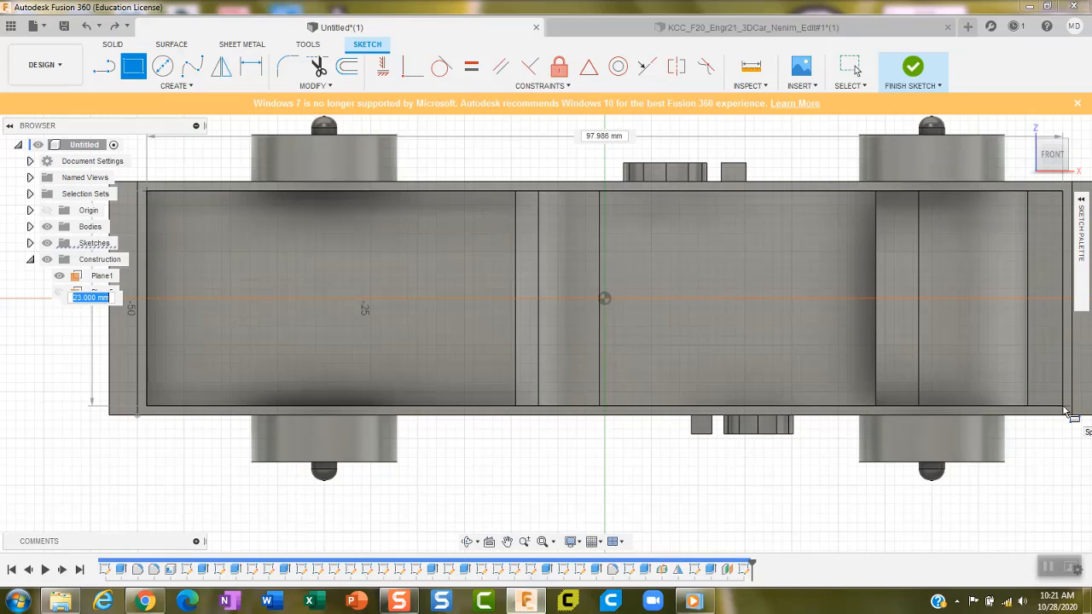
{"action": "left_click", "coordinate": [1066, 411]}
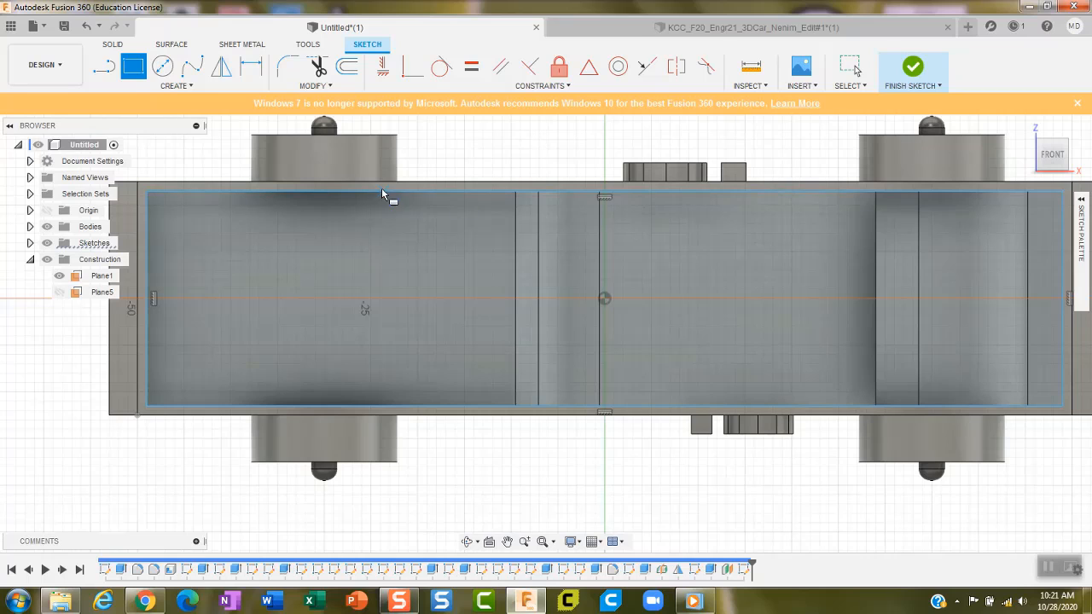
{"action": "left_click", "coordinate": [915, 69]}
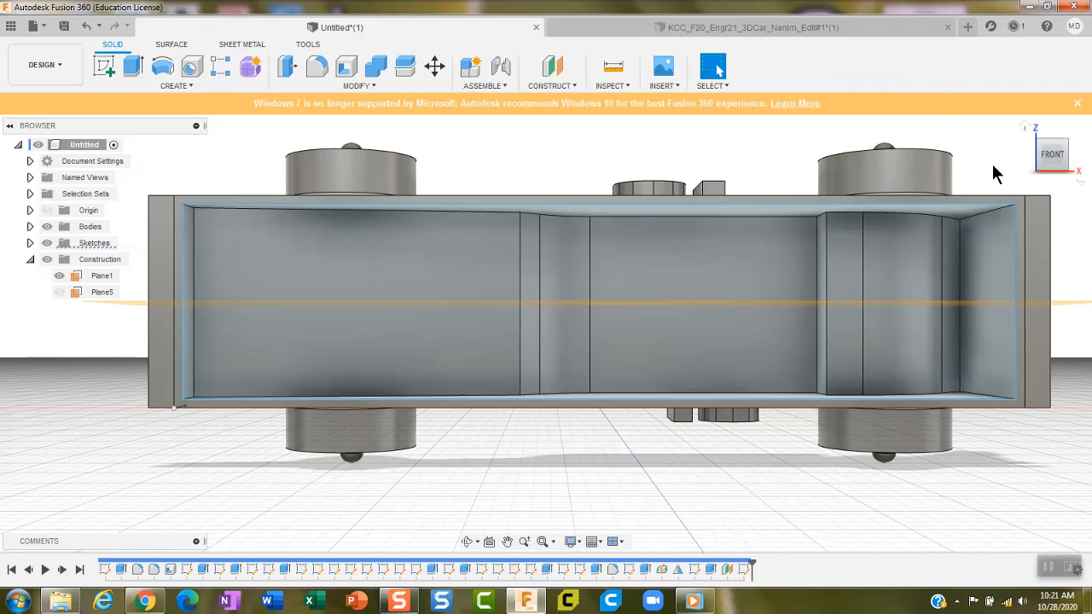
Step: Extrude the rectangular underside profile outward by 3 mm as a new body
{"action": "left_click", "coordinate": [1027, 127]}
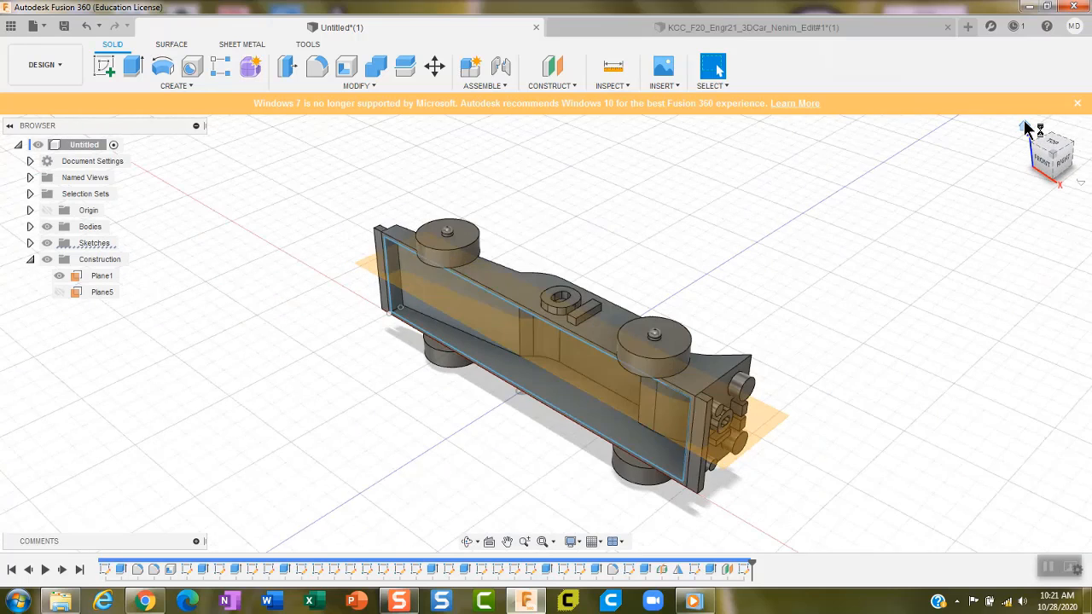
{"action": "left_click", "coordinate": [495, 329]}
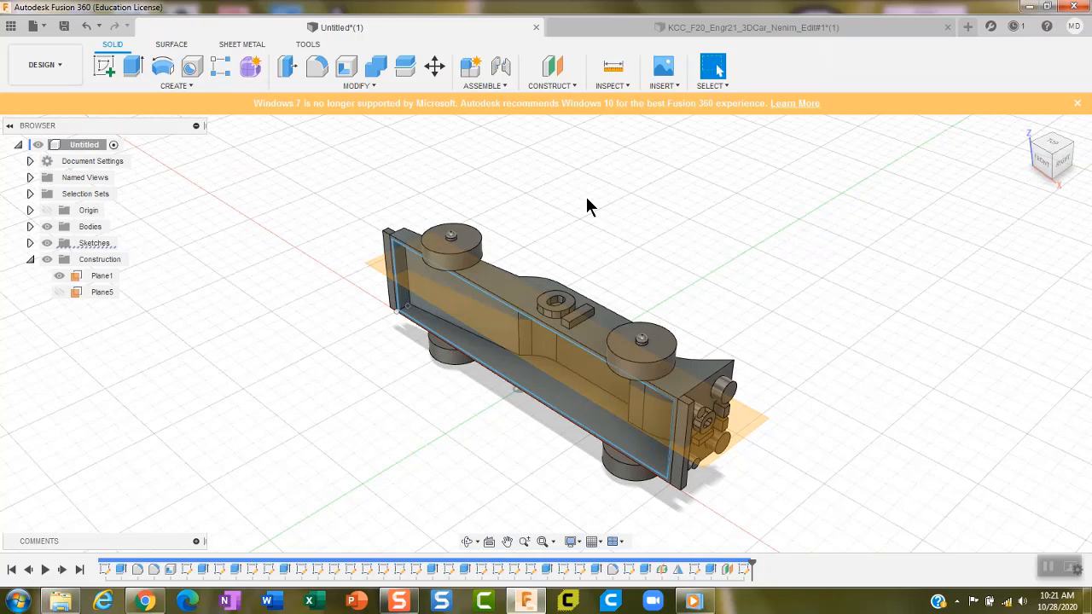
{"action": "left_click", "coordinate": [483, 314]}
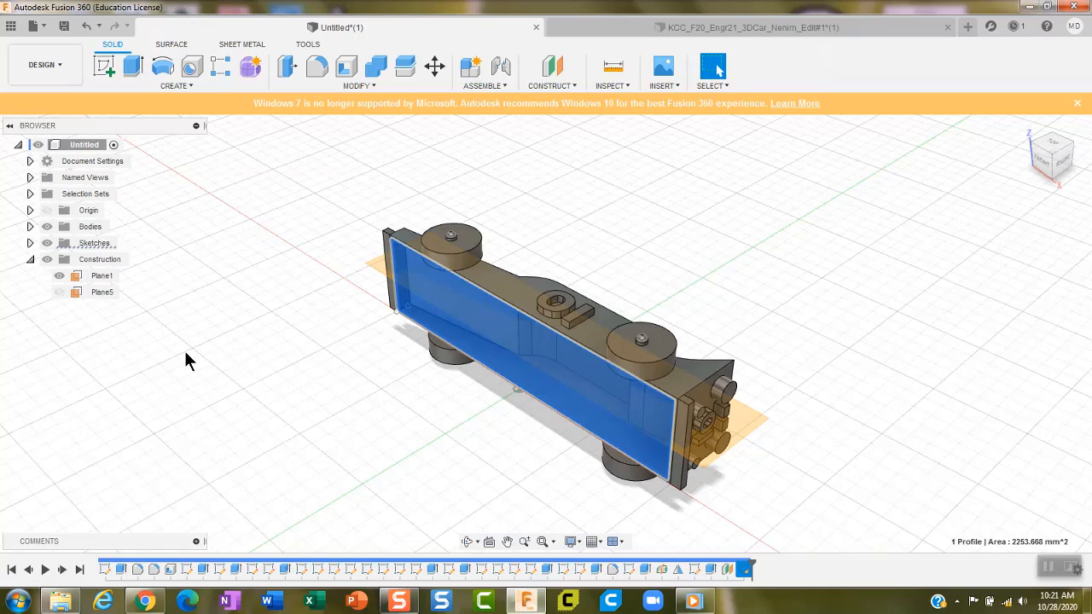
{"action": "left_click", "coordinate": [134, 68]}
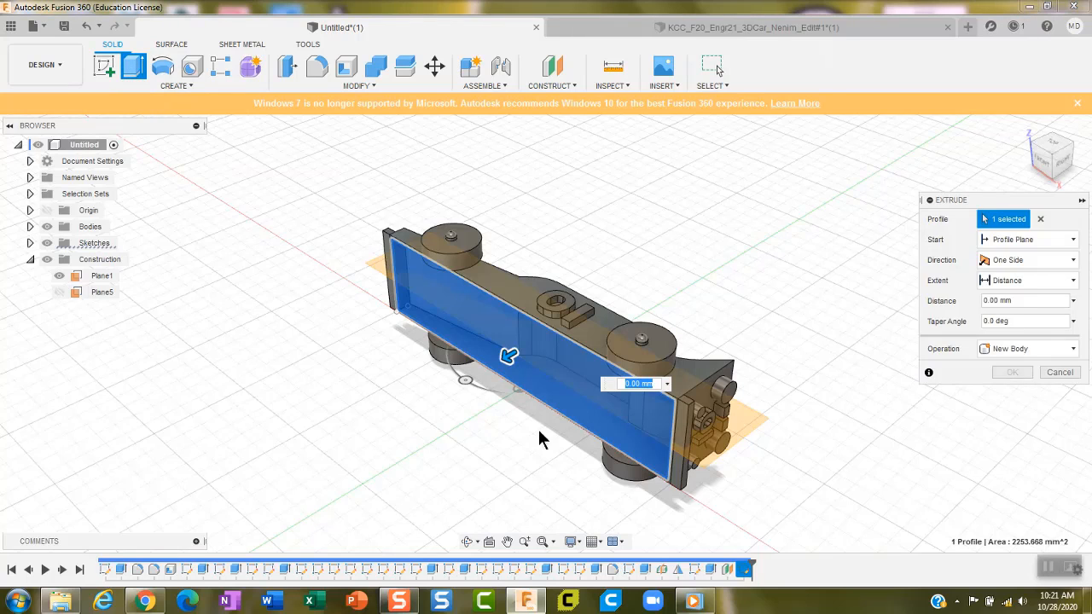
{"action": "type", "text": "5"}
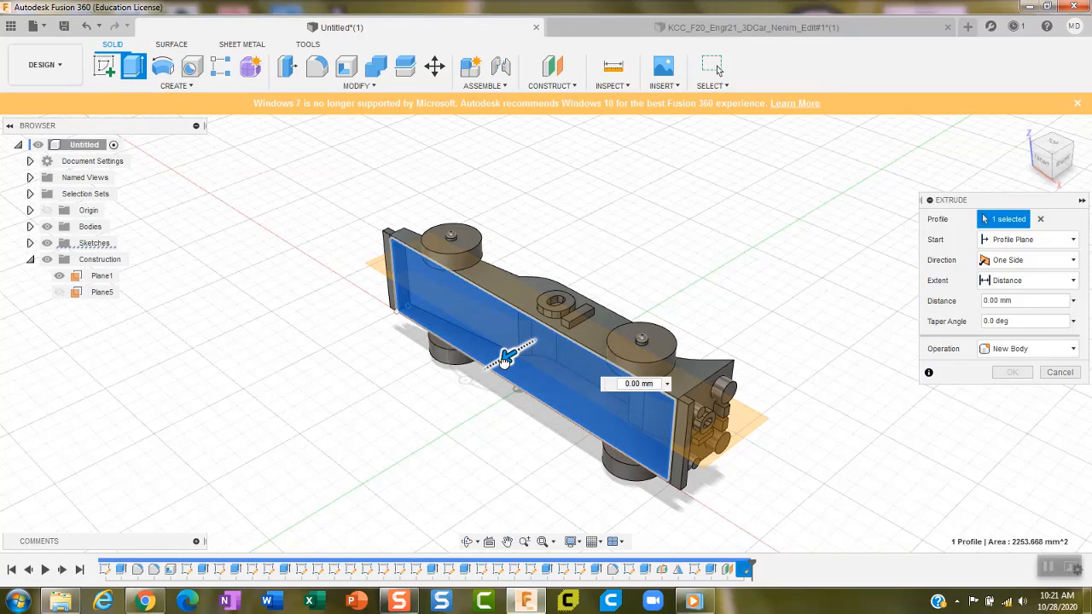
{"action": "left_click", "coordinate": [614, 392]}
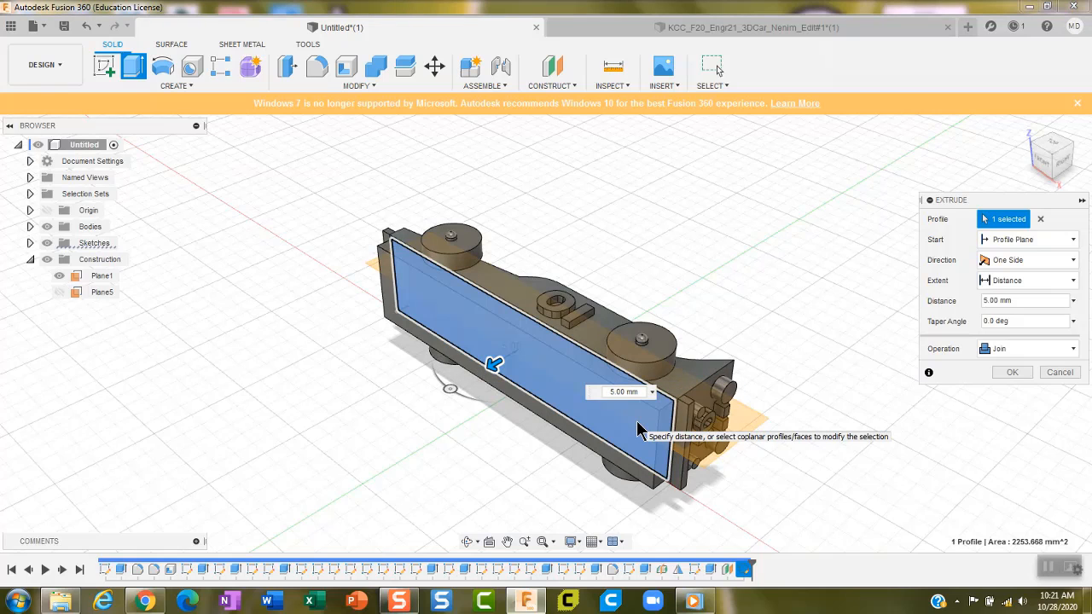
{"action": "key", "text": "BackSpace"}
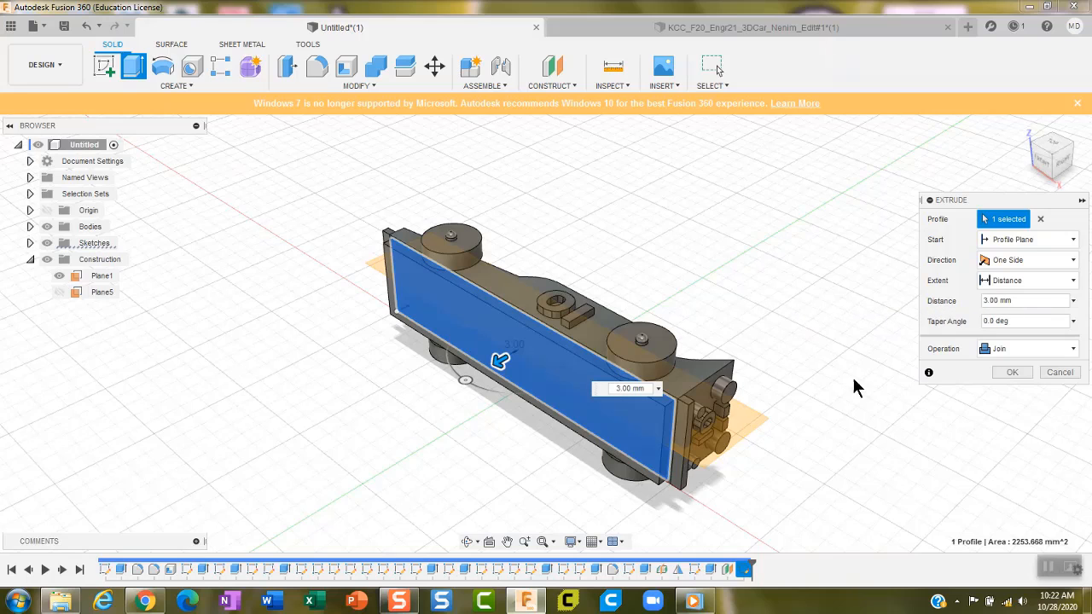
{"action": "left_click", "coordinate": [1009, 353]}
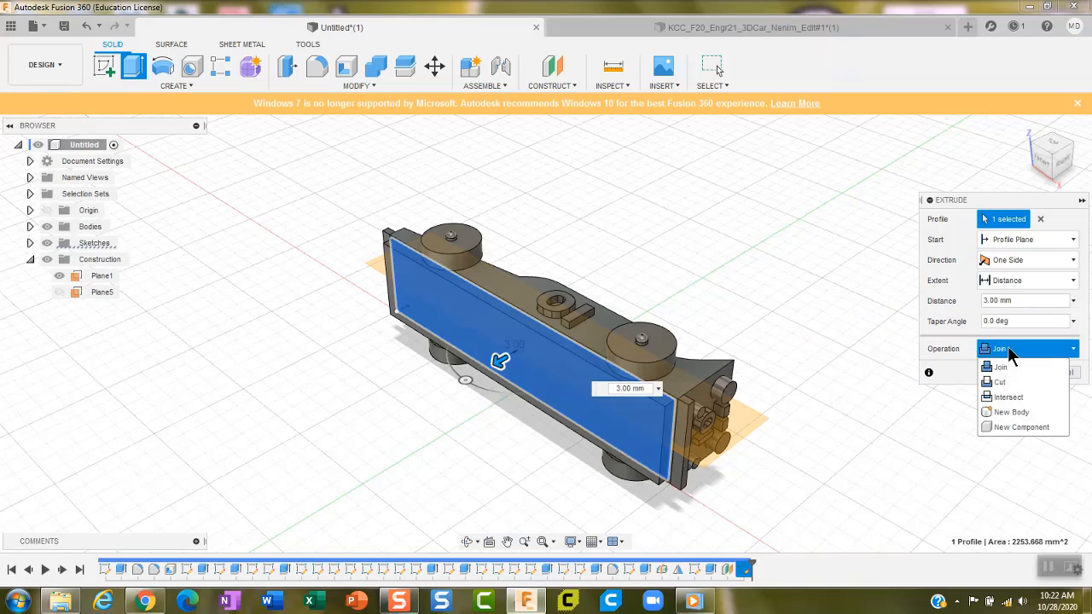
{"action": "left_click", "coordinate": [1030, 415]}
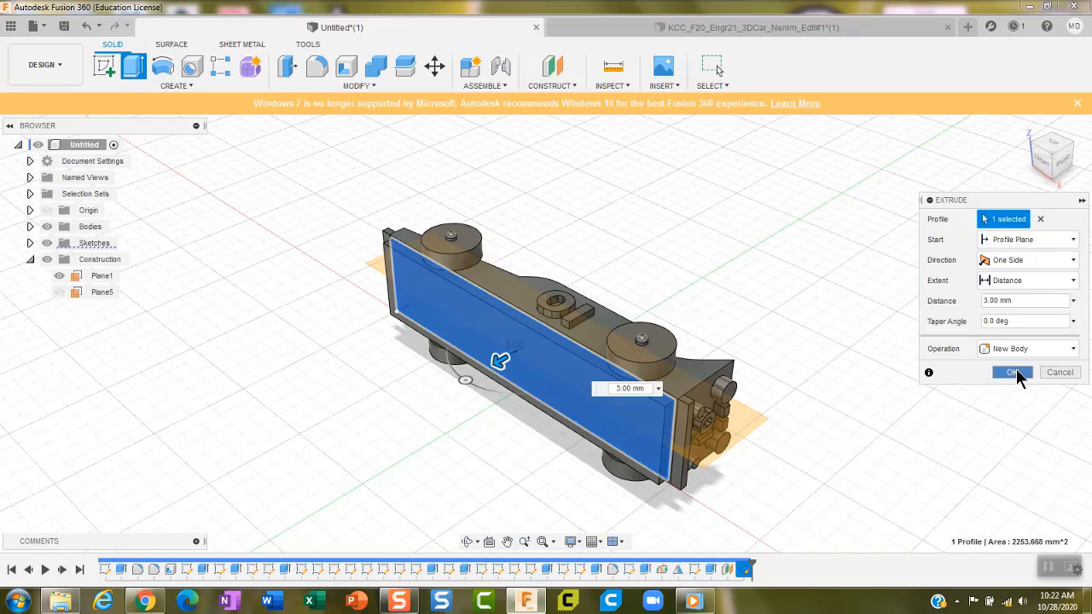
{"action": "left_click", "coordinate": [1015, 372]}
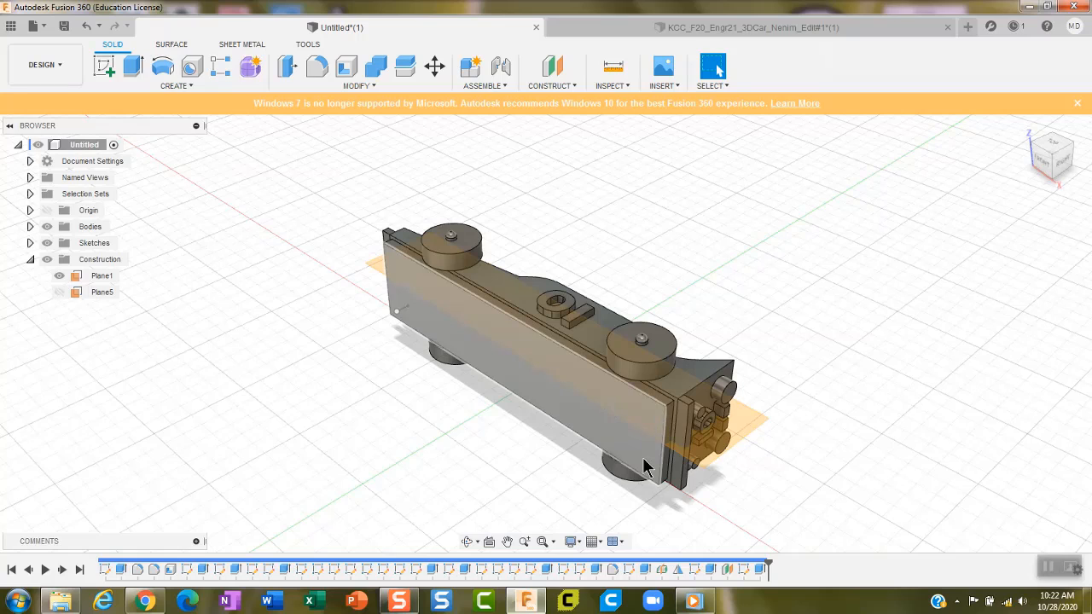
Step: Edit the underside construction plane's offset to 35 mm so the plate sits away from the car
{"action": "left_click", "coordinate": [728, 571]}
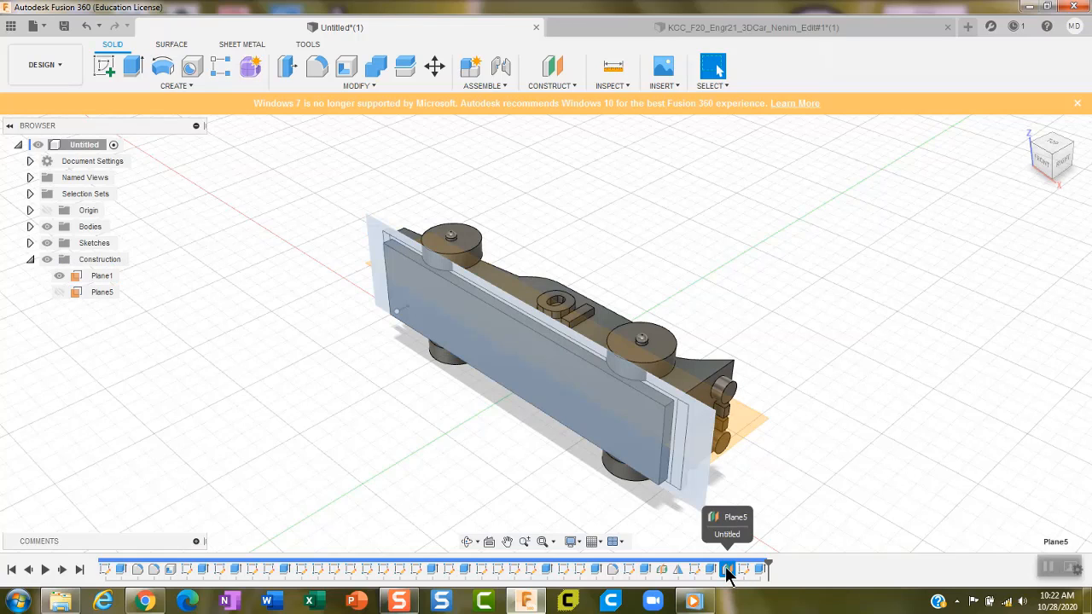
{"action": "right_click", "coordinate": [728, 571]}
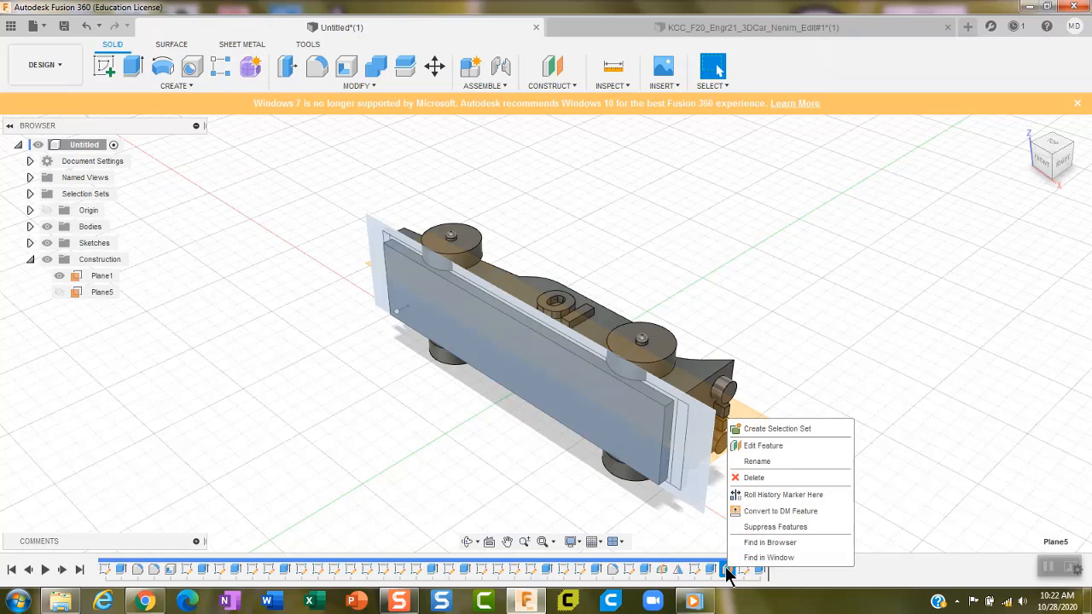
{"action": "left_click", "coordinate": [756, 445]}
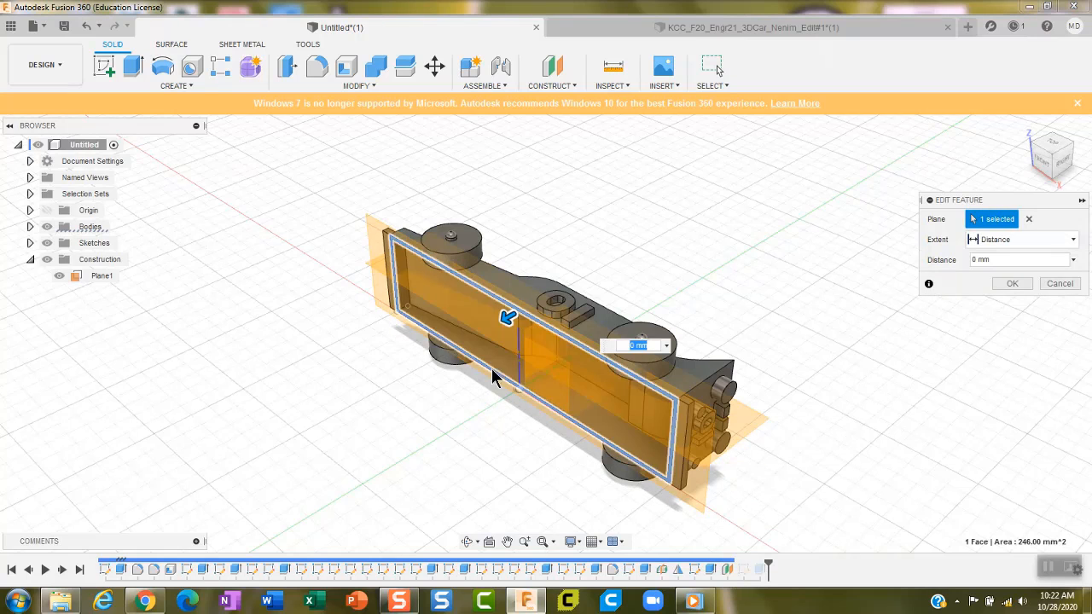
{"action": "left_click_drag", "start_coordinate": [503, 316], "coordinate": [391, 380]}
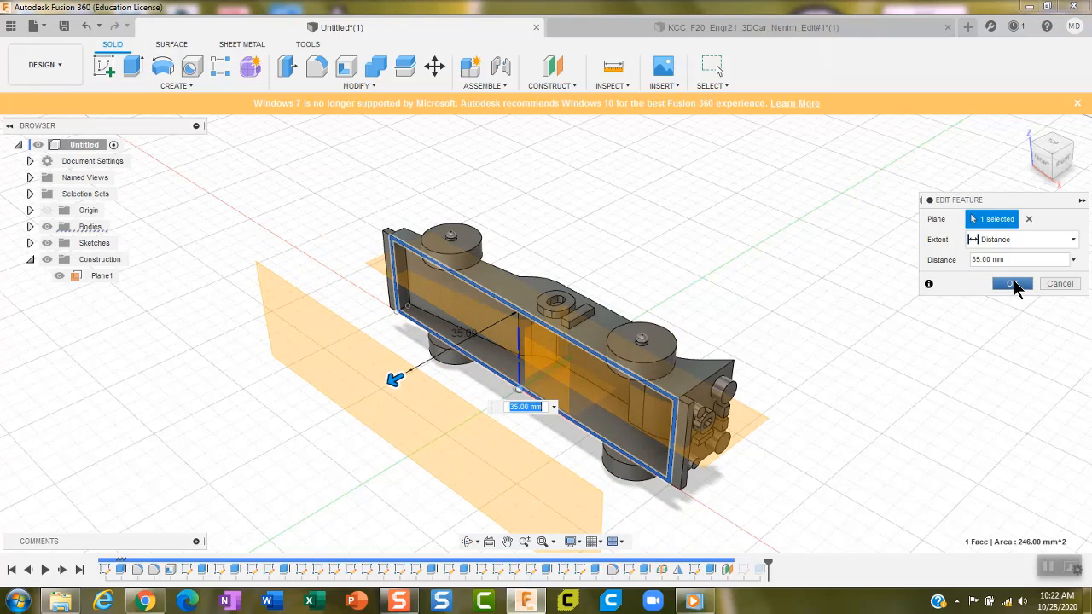
{"action": "left_click", "coordinate": [1014, 284]}
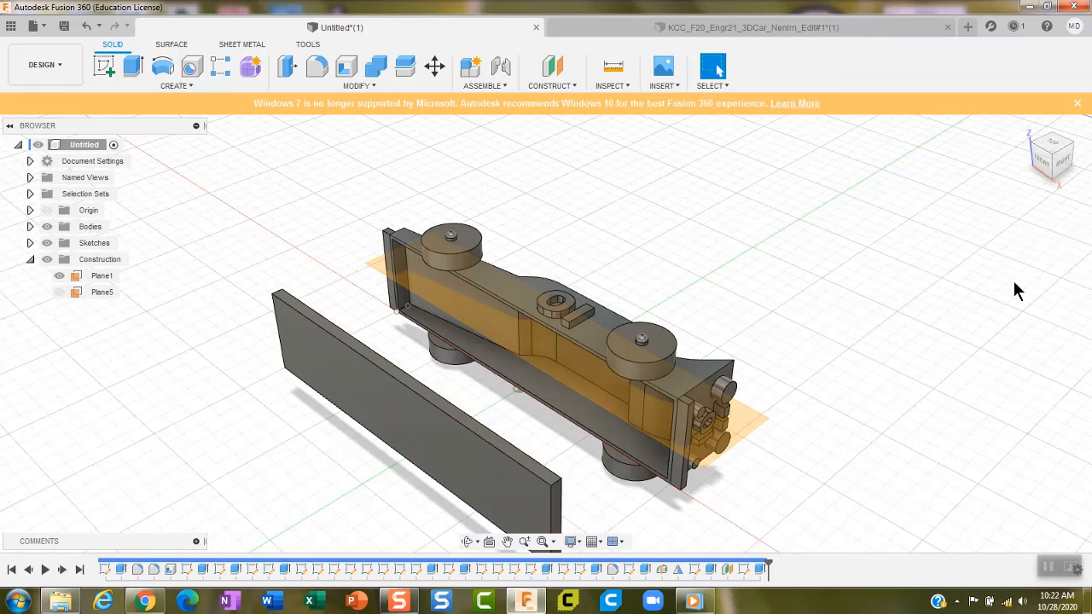
Step: Set the underside construction plane's offset distance to -3 mm so the plate sits inside the car body's opening
{"action": "right_click", "coordinate": [730, 570]}
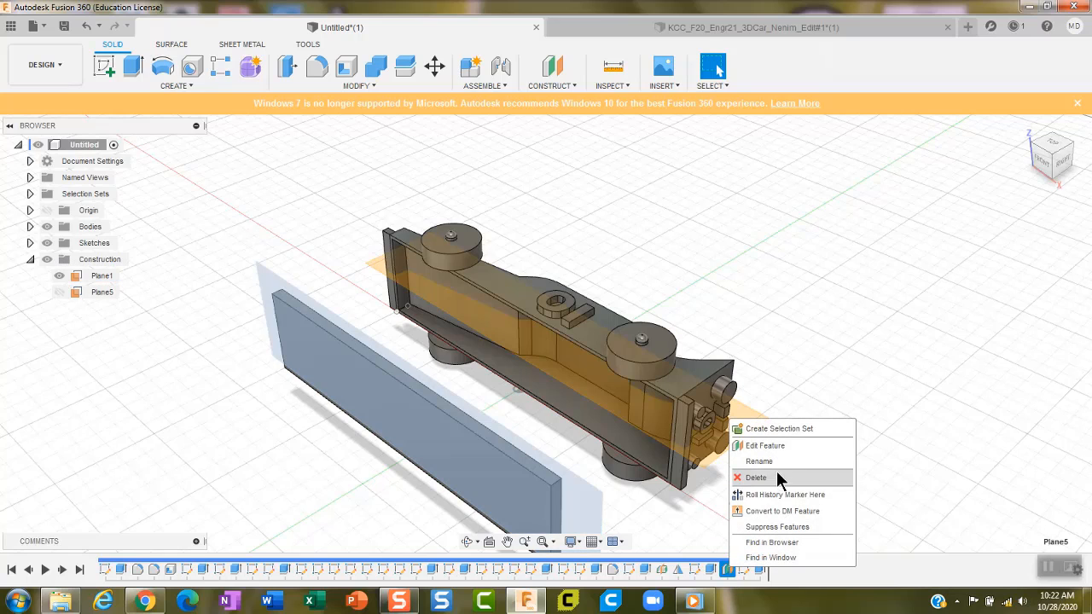
{"action": "left_click", "coordinate": [777, 450]}
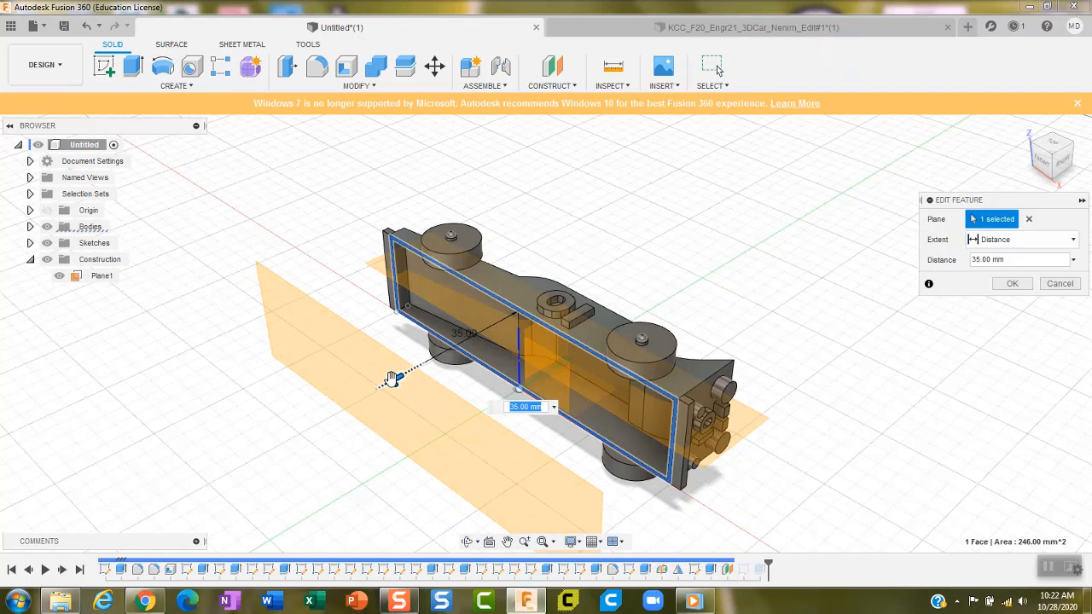
{"action": "left_click_drag", "start_coordinate": [431, 358], "coordinate": [501, 313]}
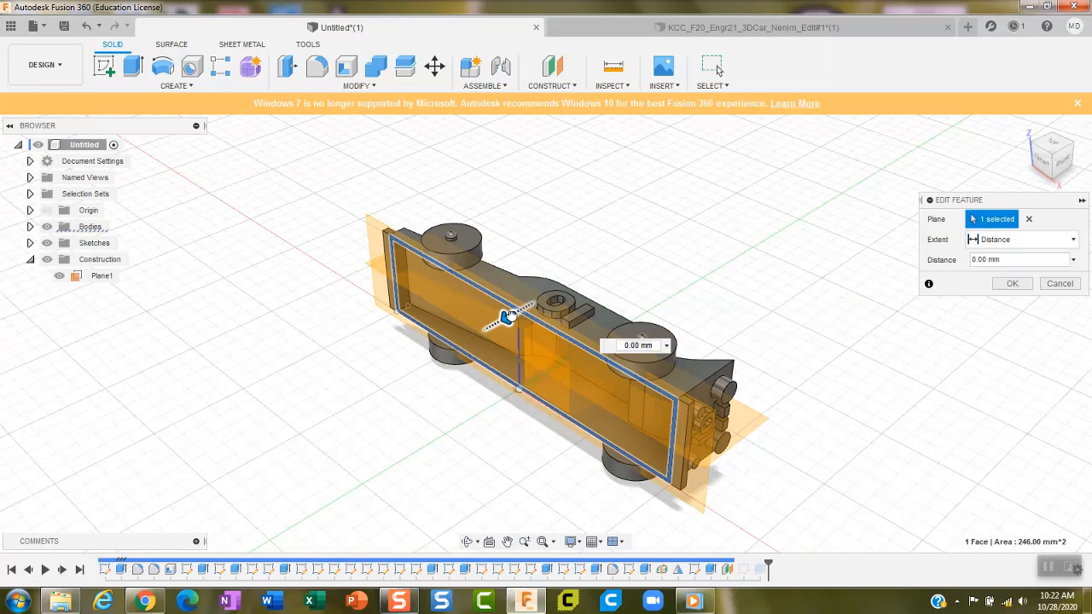
{"action": "left_click_drag", "start_coordinate": [509, 315], "coordinate": [516, 312]}
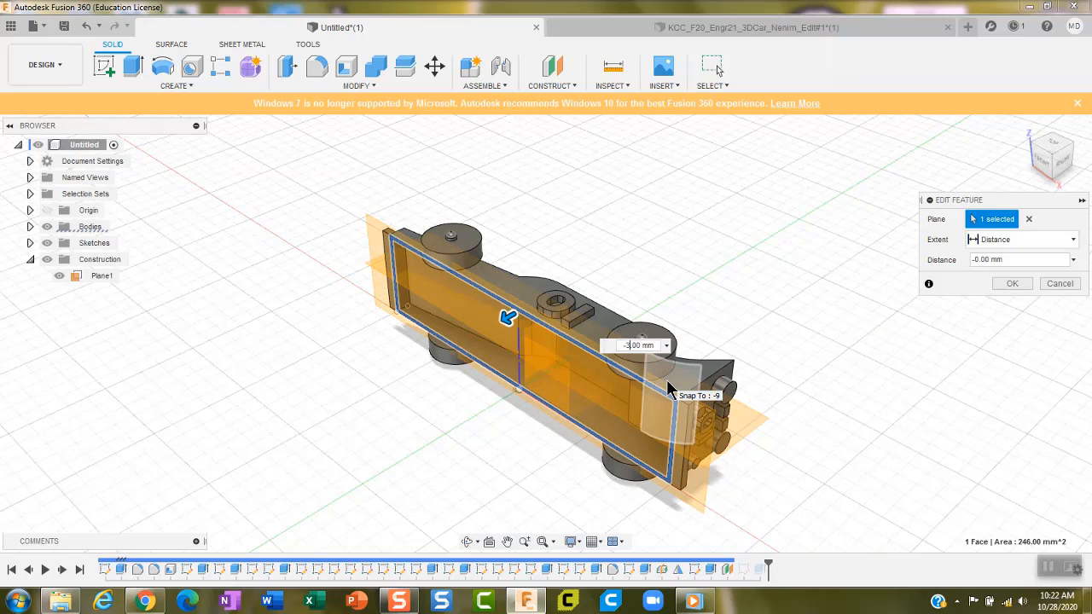
{"action": "key", "text": "Return"}
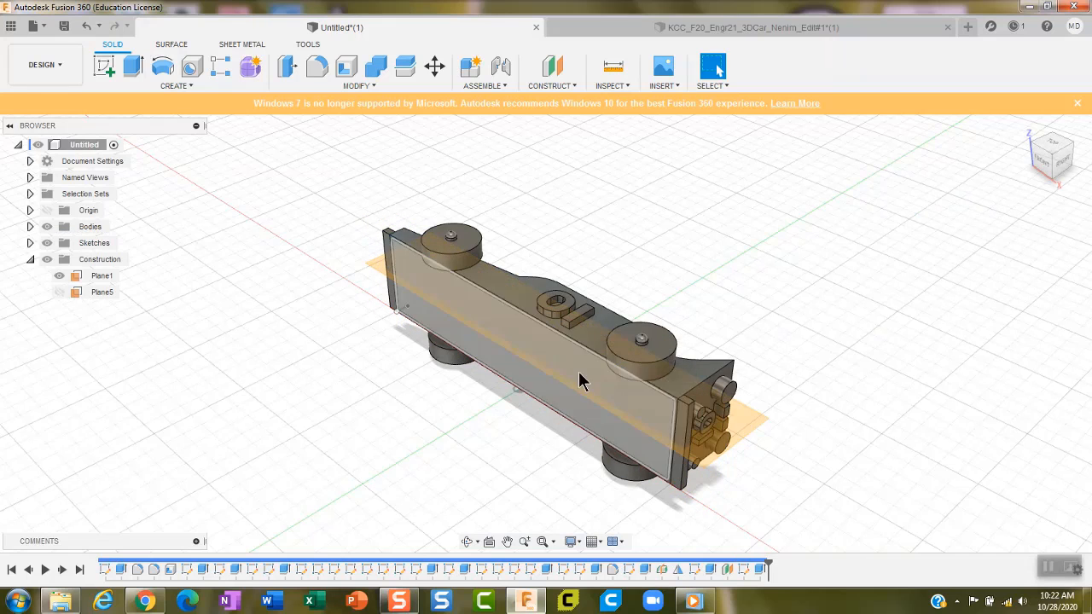
Step: Examine how the plate fits in the car's underside opening from close up, the right side and an angled view
{"action": "scroll", "coordinate": [529, 397], "scroll_direction": "up", "scroll_amount": 3}
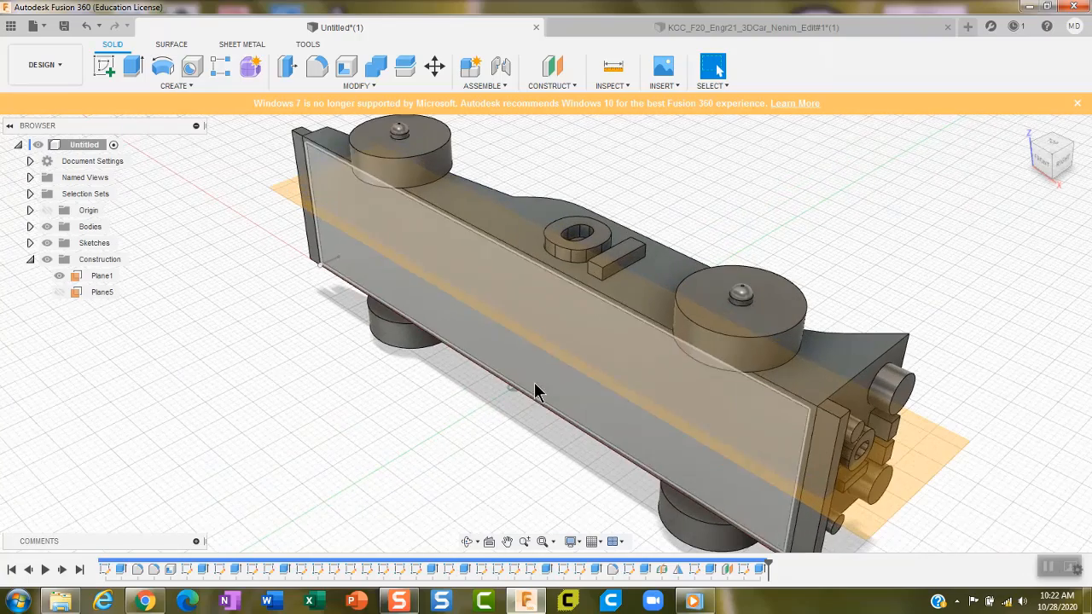
{"action": "mouse_move", "coordinate": [1067, 167]}
{"action": "left_mouse_down"}
{"action": "mouse_move", "coordinate": [1054, 145]}
{"action": "mouse_move", "coordinate": [1065, 162]}
{"action": "left_mouse_up"}
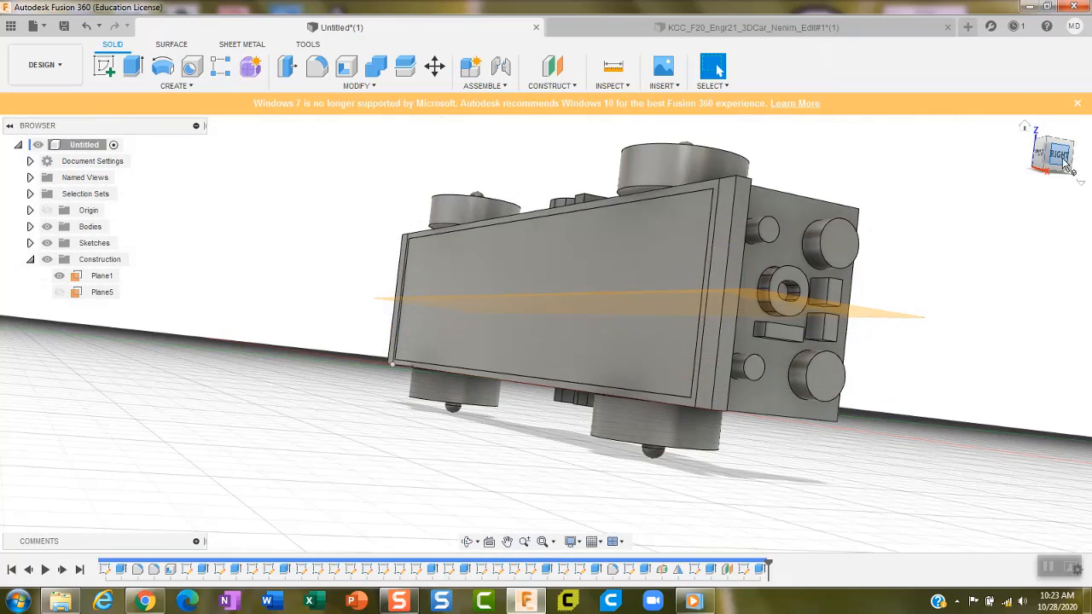
{"action": "left_click", "coordinate": [1060, 157]}
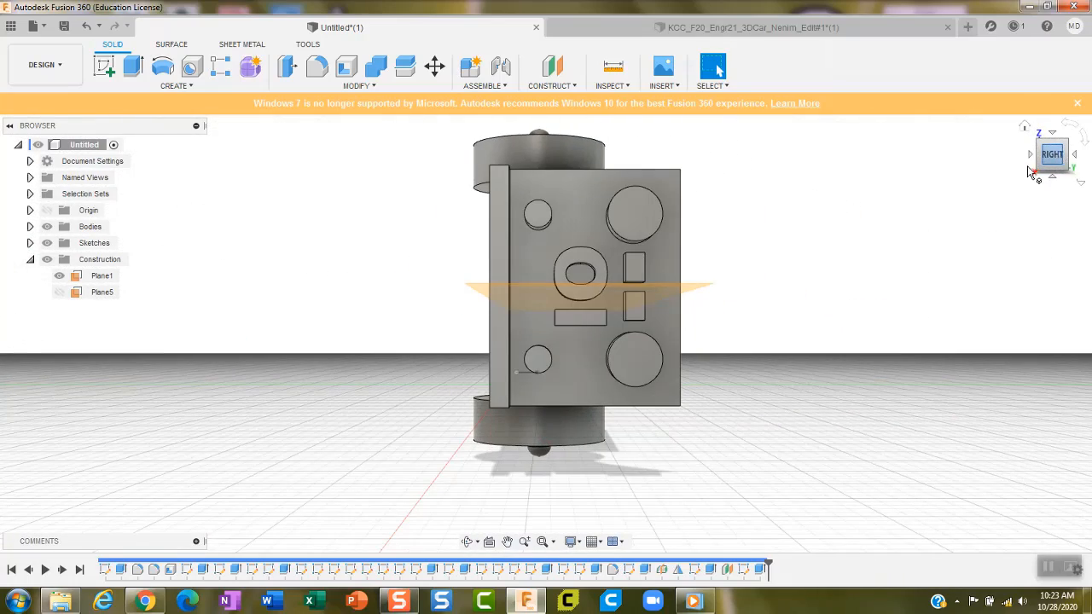
{"action": "left_click_drag", "start_coordinate": [1063, 157], "coordinate": [1083, 154]}
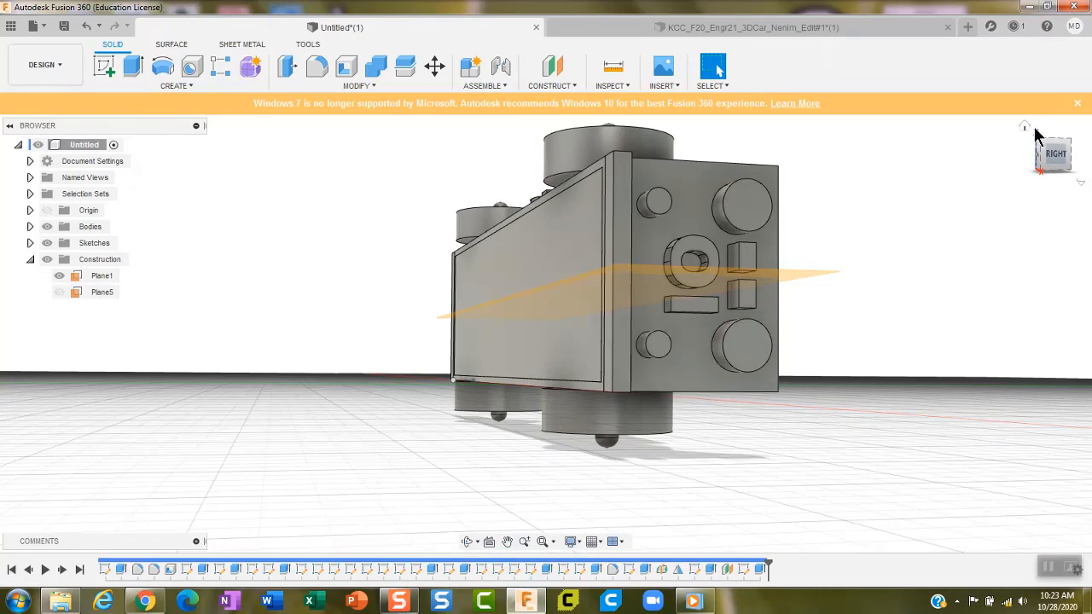
{"action": "left_click", "coordinate": [1027, 128]}
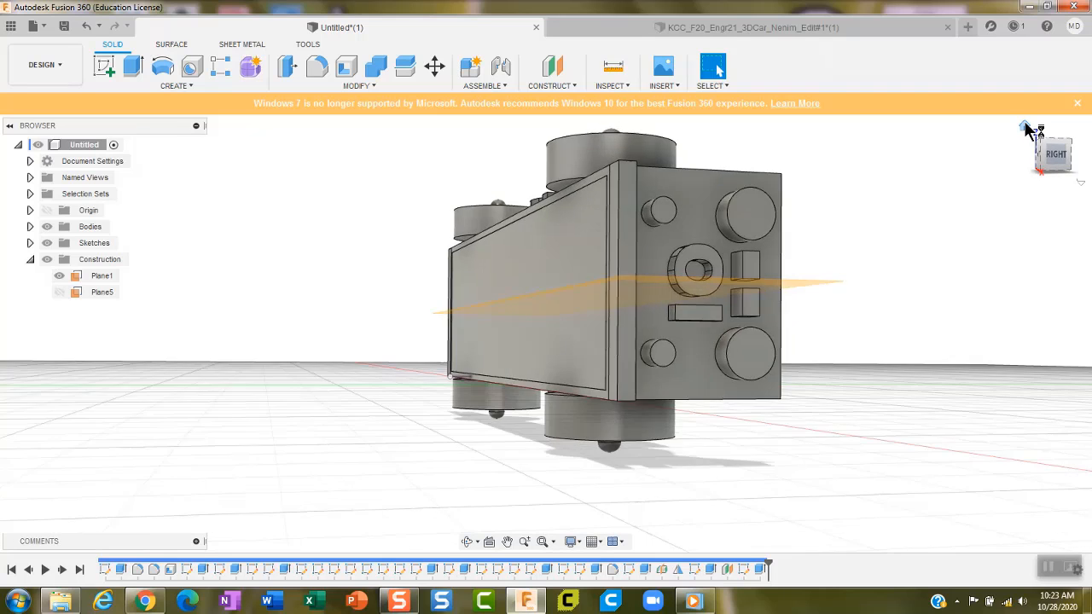
Step: Edit the underside construction plane's offset so the plate sits outside the opening, and inspect the car from its top side
{"action": "right_click", "coordinate": [729, 571]}
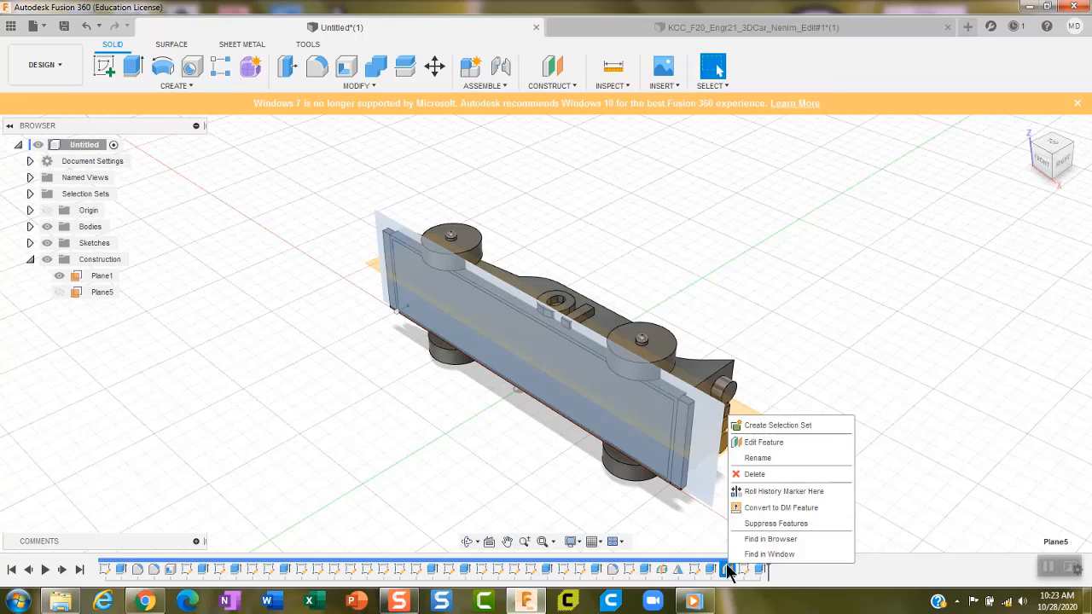
{"action": "left_click", "coordinate": [775, 443]}
{"action": "key", "text": "Escape"}
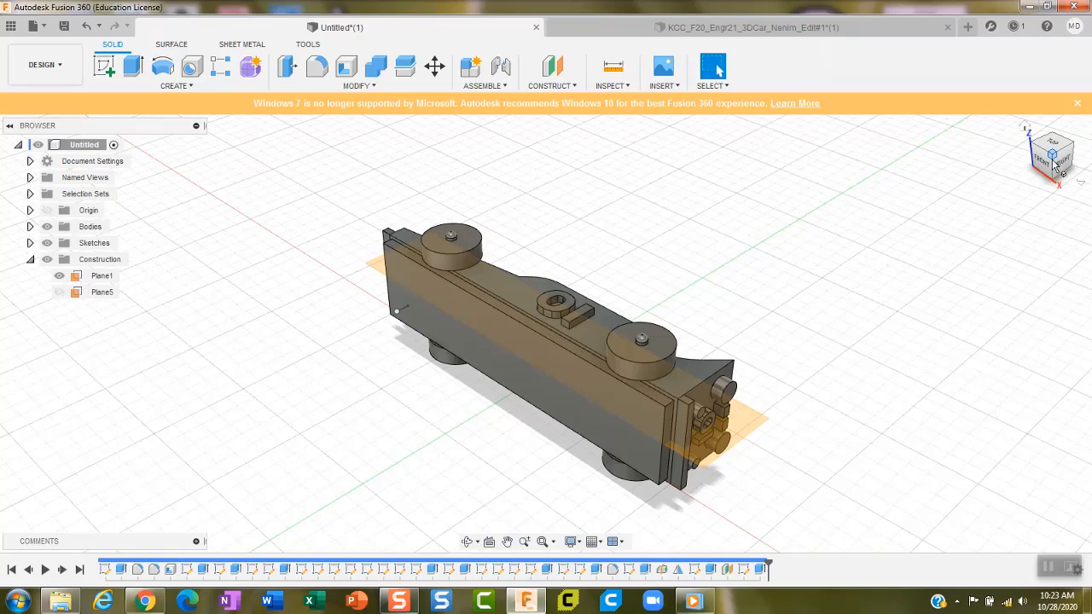
{"action": "mouse_move", "coordinate": [1068, 165]}
{"action": "left_mouse_down"}
{"action": "mouse_move", "coordinate": [1037, 286]}
{"action": "mouse_move", "coordinate": [1024, 263]}
{"action": "left_mouse_up"}
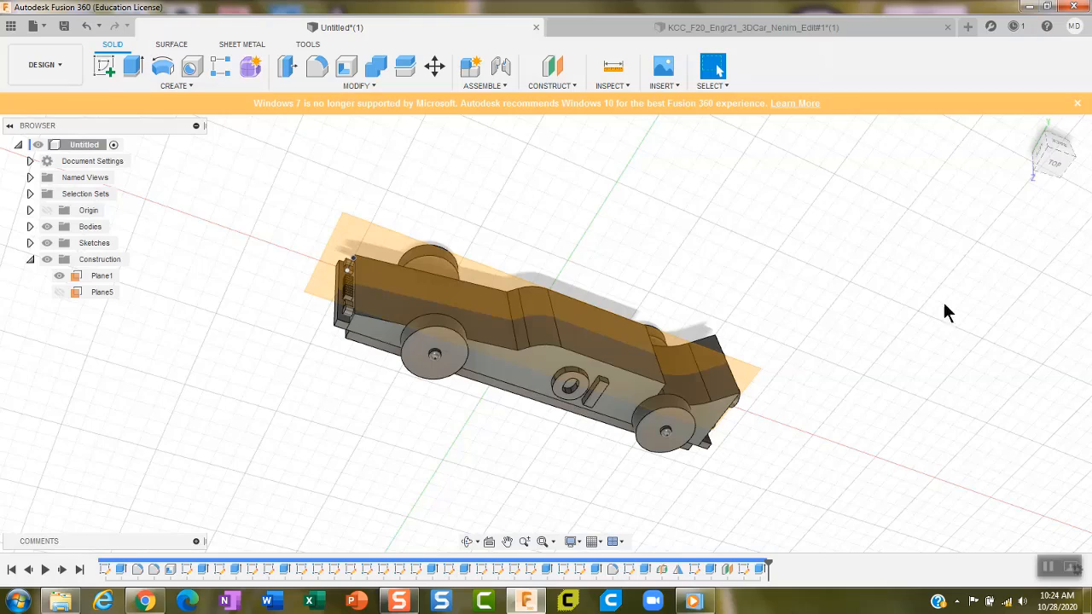
{"action": "left_click", "coordinate": [1027, 129]}
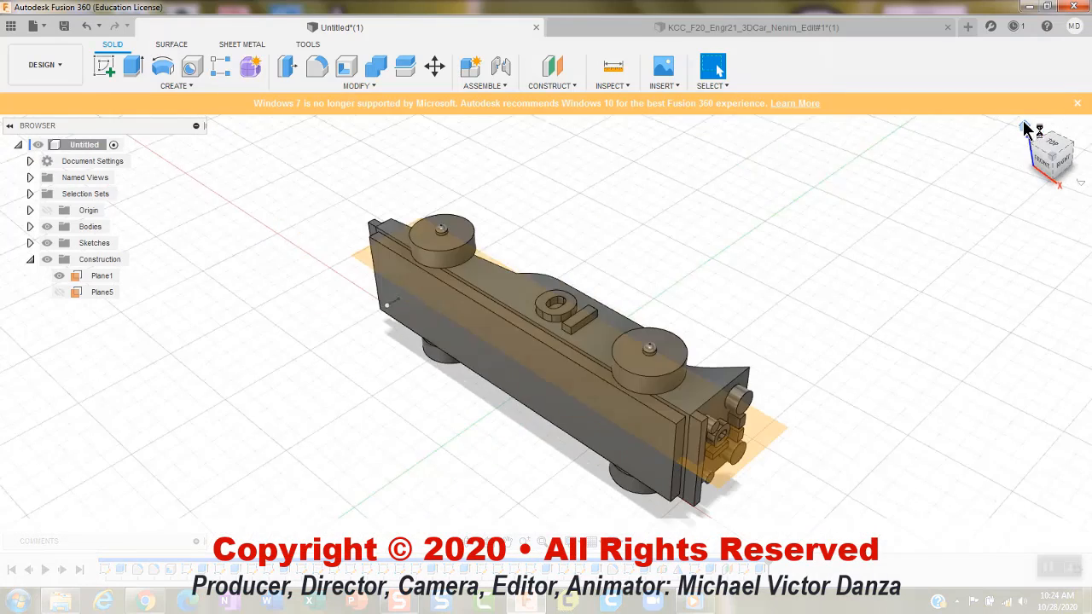